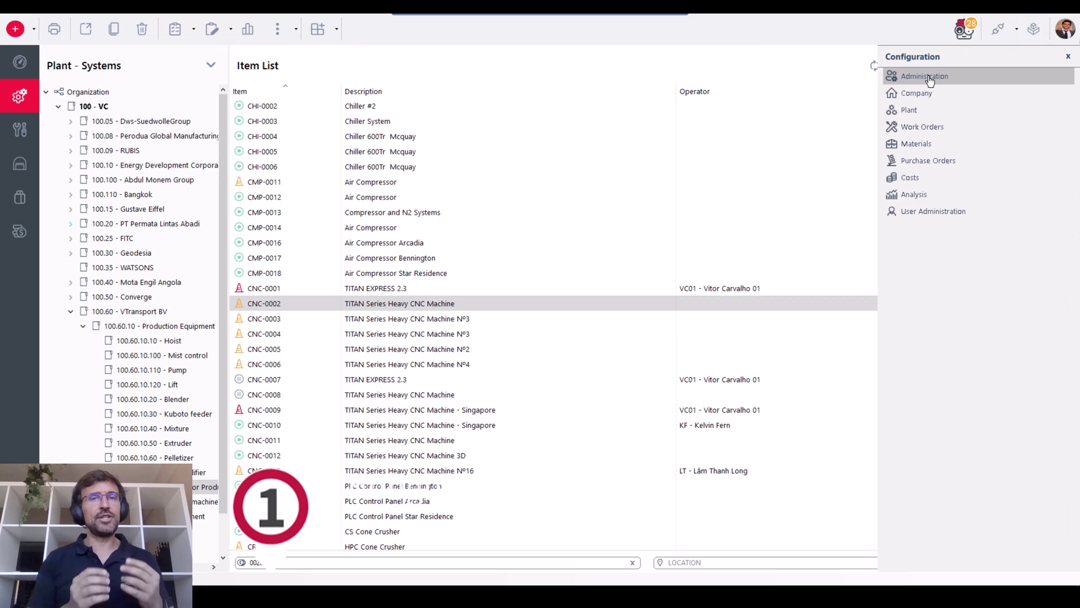
Step: Expand the Administration, Company, Plant, Work Orders and Materials configuration sections
{"action": "left_click", "coordinate": [929, 77]}
{"action": "left_click", "coordinate": [929, 79]}
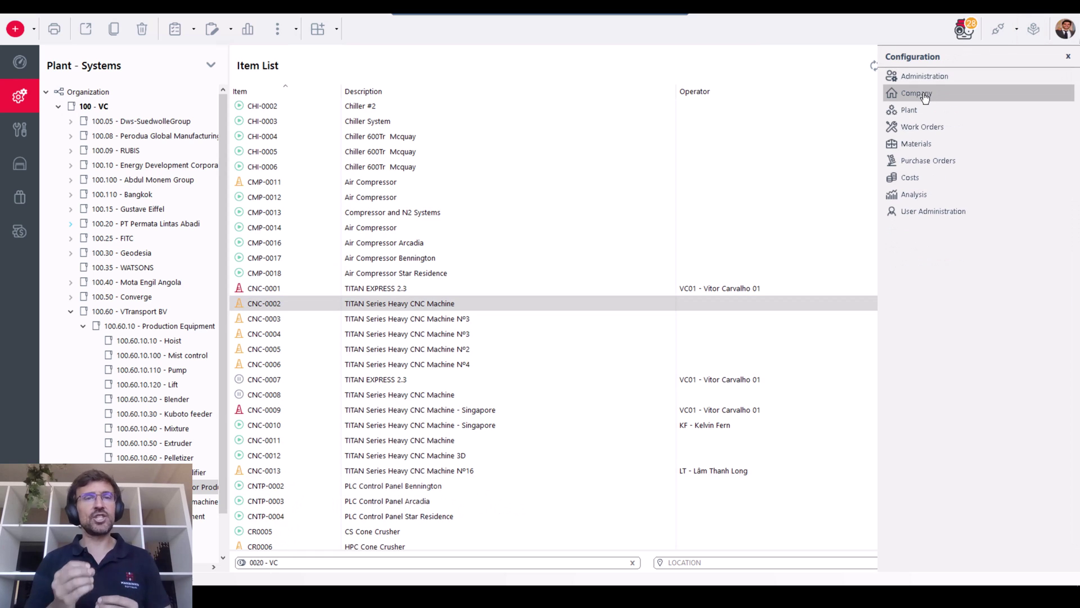
{"action": "left_click", "coordinate": [925, 96]}
{"action": "left_click", "coordinate": [929, 79]}
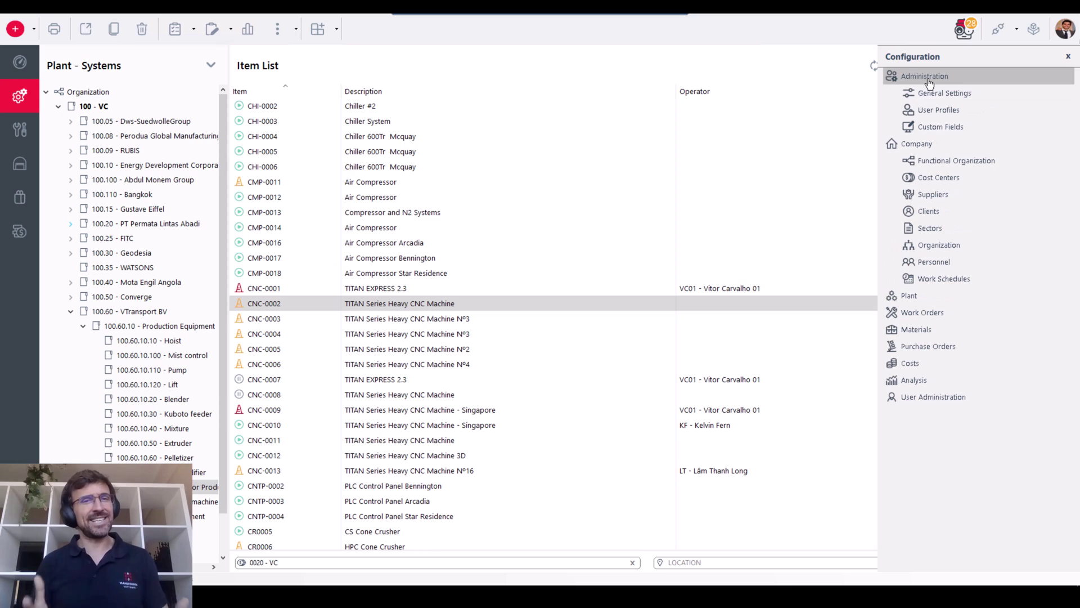
{"action": "left_click", "coordinate": [912, 297]}
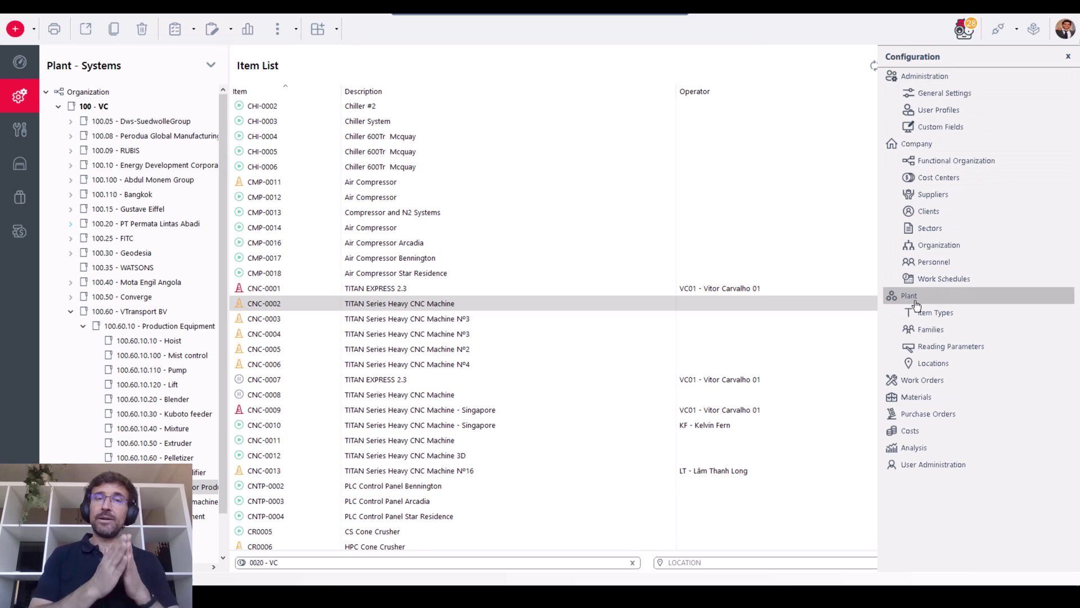
{"action": "left_click", "coordinate": [927, 382]}
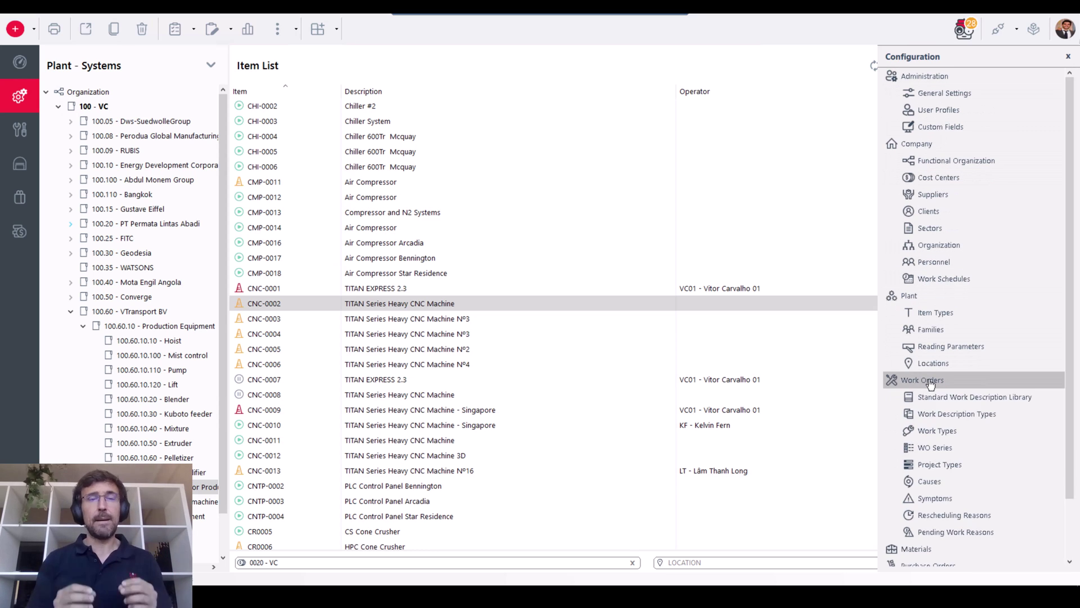
{"action": "scroll", "coordinate": [970, 429], "scroll_direction": "down", "scroll_amount": 1}
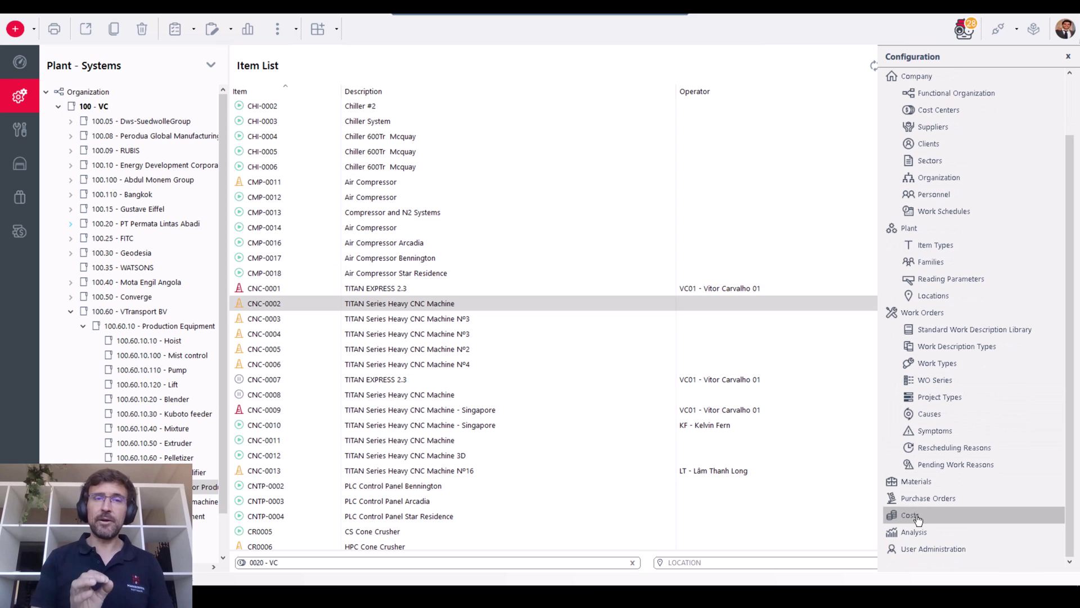
{"action": "left_click", "coordinate": [914, 481]}
{"action": "scroll", "coordinate": [984, 444], "scroll_direction": "down", "scroll_amount": 1}
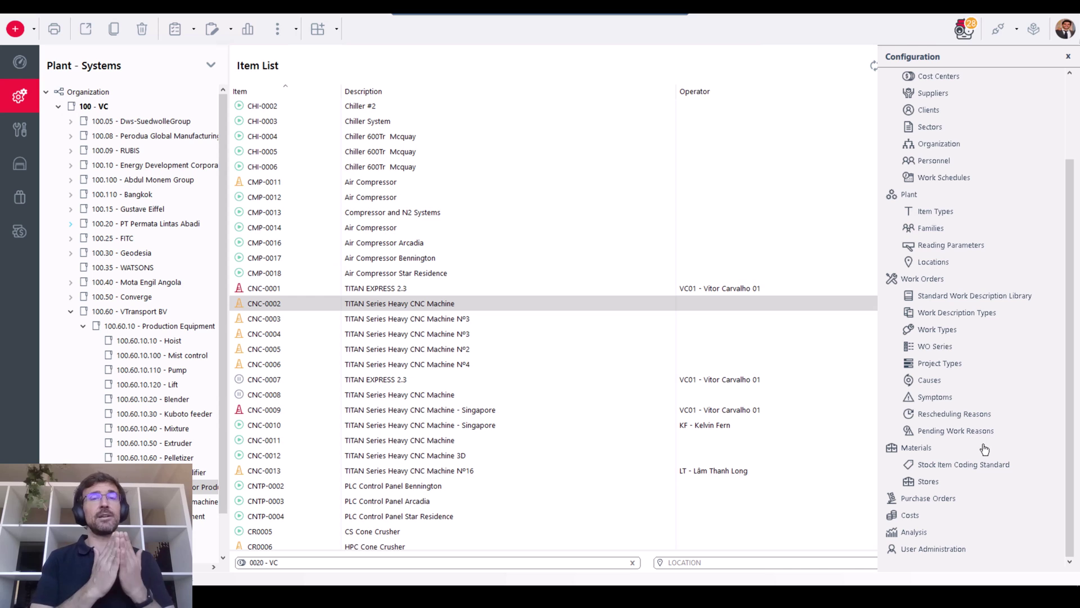
{"action": "left_click", "coordinate": [457, 178]}
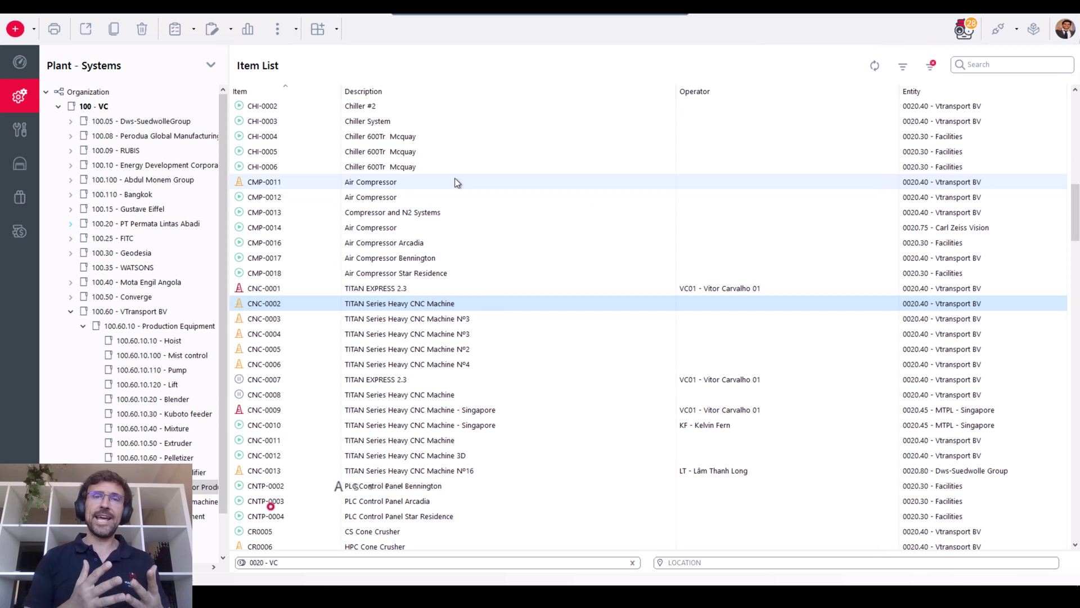
{"action": "left_click", "coordinate": [322, 150]}
{"action": "scroll", "coordinate": [366, 174], "scroll_direction": "up", "scroll_amount": 2}
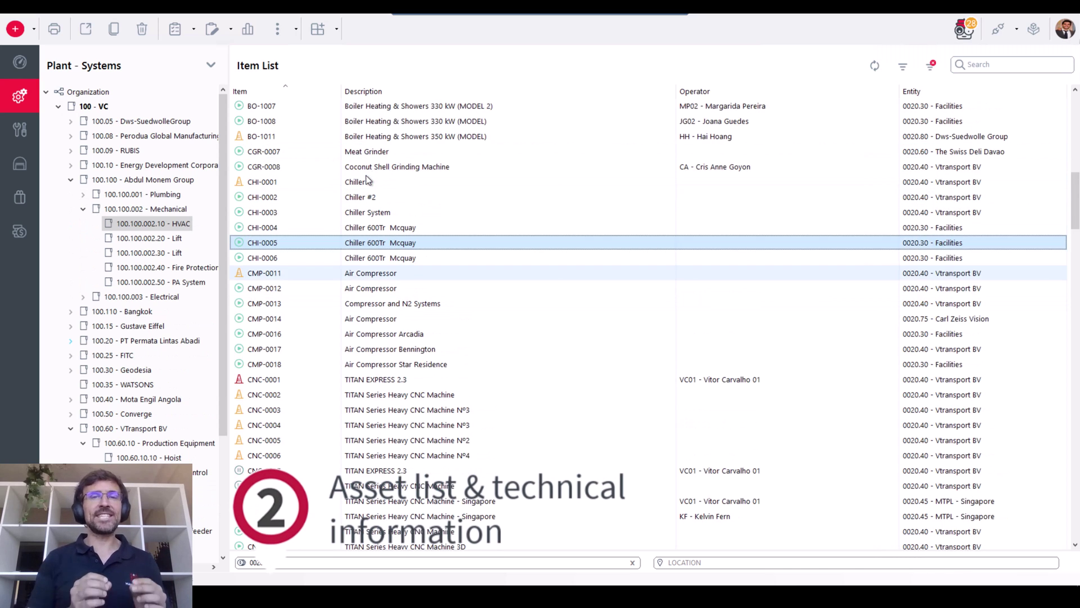
{"action": "scroll", "coordinate": [366, 177], "scroll_direction": "up", "scroll_amount": 4}
{"action": "scroll", "coordinate": [357, 198], "scroll_direction": "down", "scroll_amount": 7}
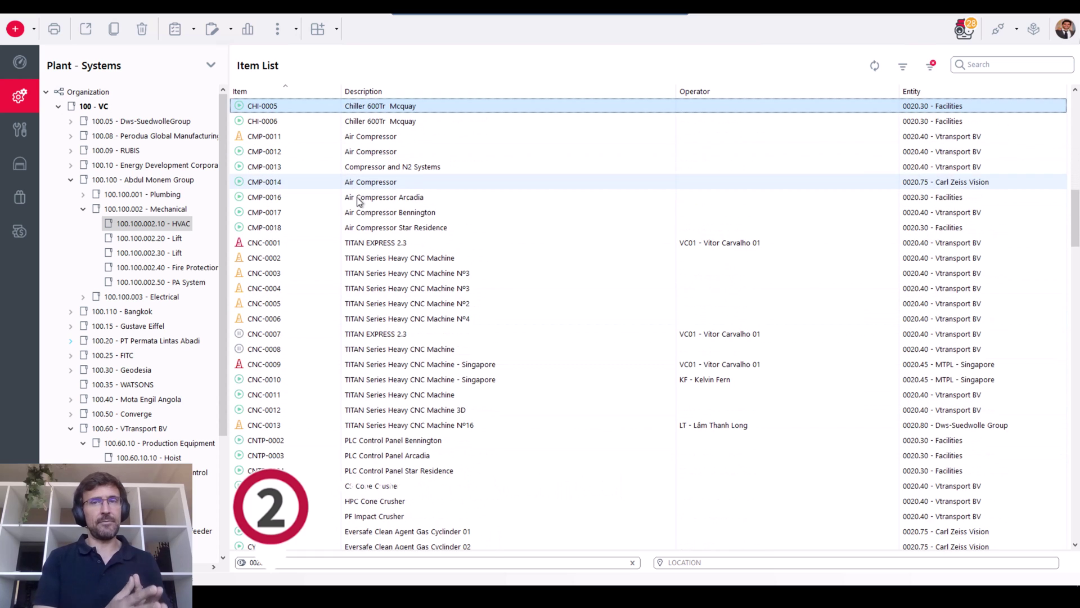
{"action": "scroll", "coordinate": [359, 201], "scroll_direction": "down", "scroll_amount": 3}
{"action": "left_click", "coordinate": [291, 138]}
{"action": "right_click", "coordinate": [292, 140]}
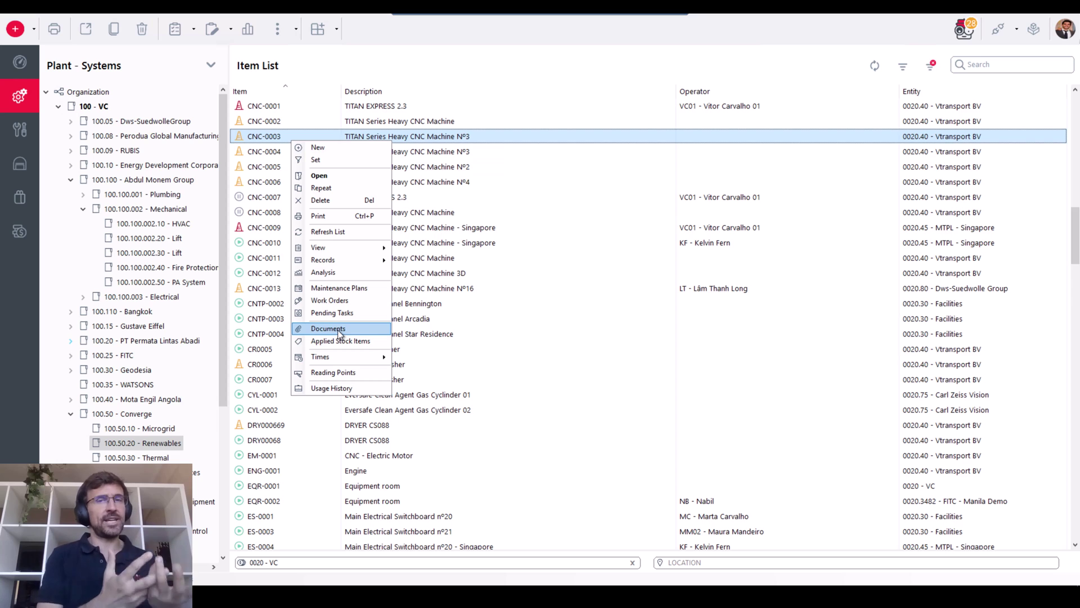
{"action": "left_click", "coordinate": [347, 176]}
{"action": "scroll", "coordinate": [619, 309], "scroll_direction": "down", "scroll_amount": 5}
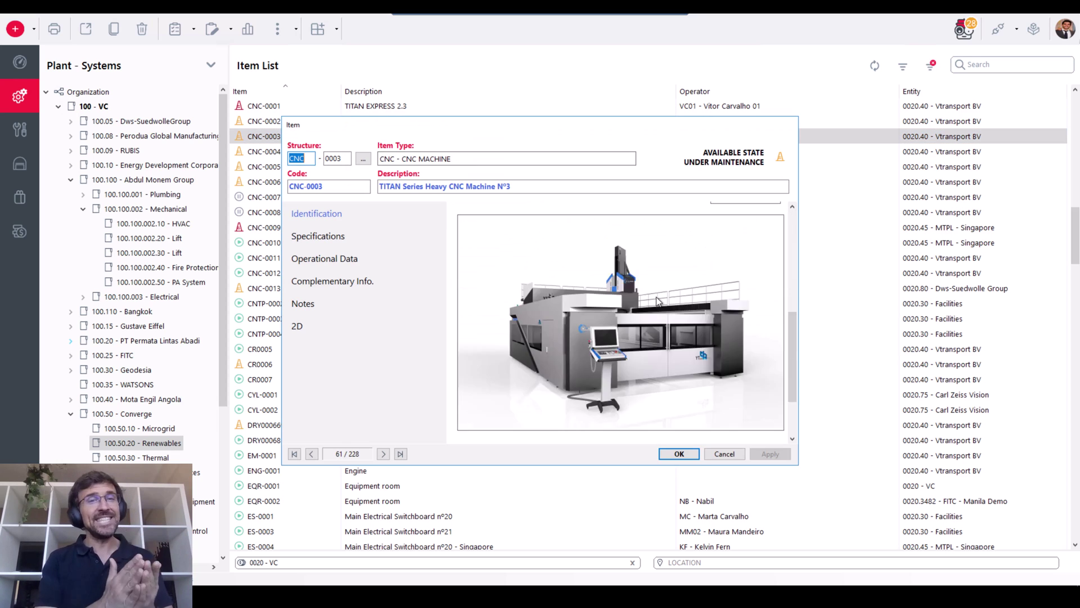
{"action": "left_click", "coordinate": [379, 237]}
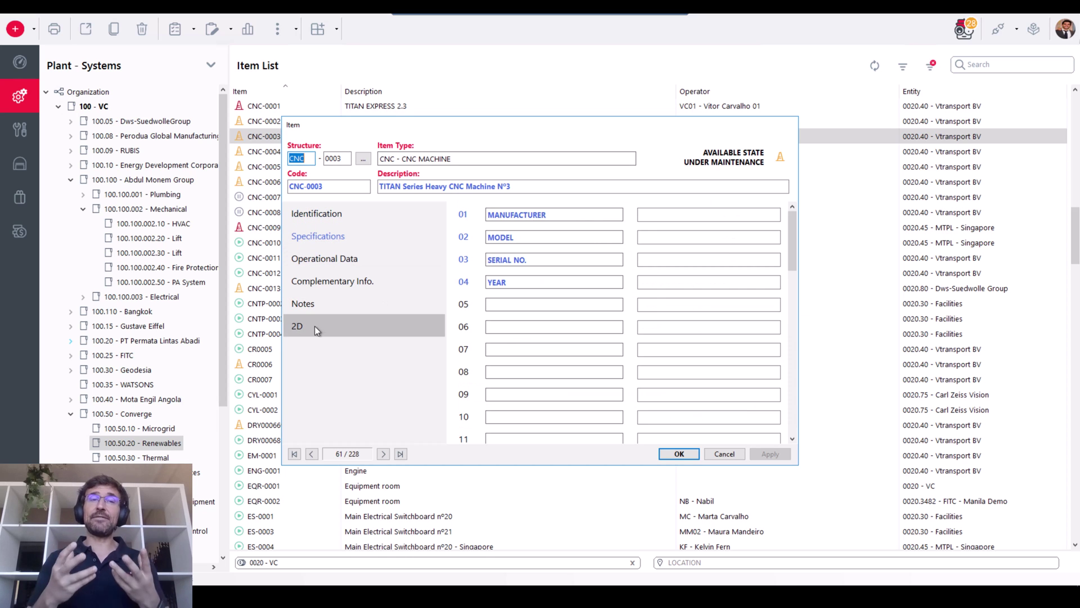
{"action": "left_click", "coordinate": [372, 326]}
{"action": "left_click", "coordinate": [725, 453]}
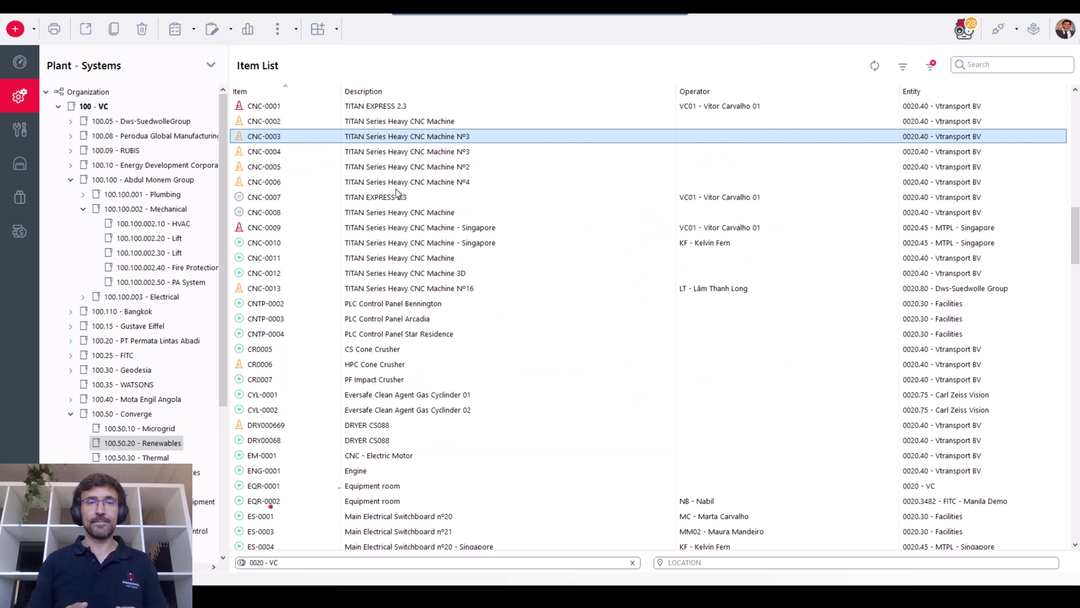
Step: Open CNC-0003's maintenance plans and its A3-01 three-monthly schedule
{"action": "right_click", "coordinate": [335, 137]}
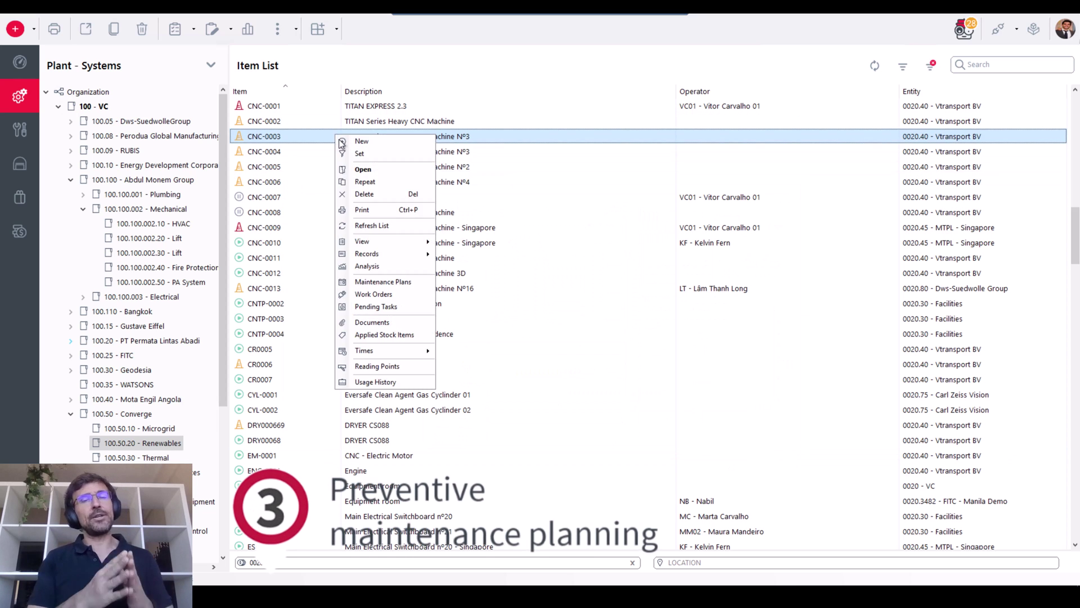
{"action": "left_click", "coordinate": [390, 284]}
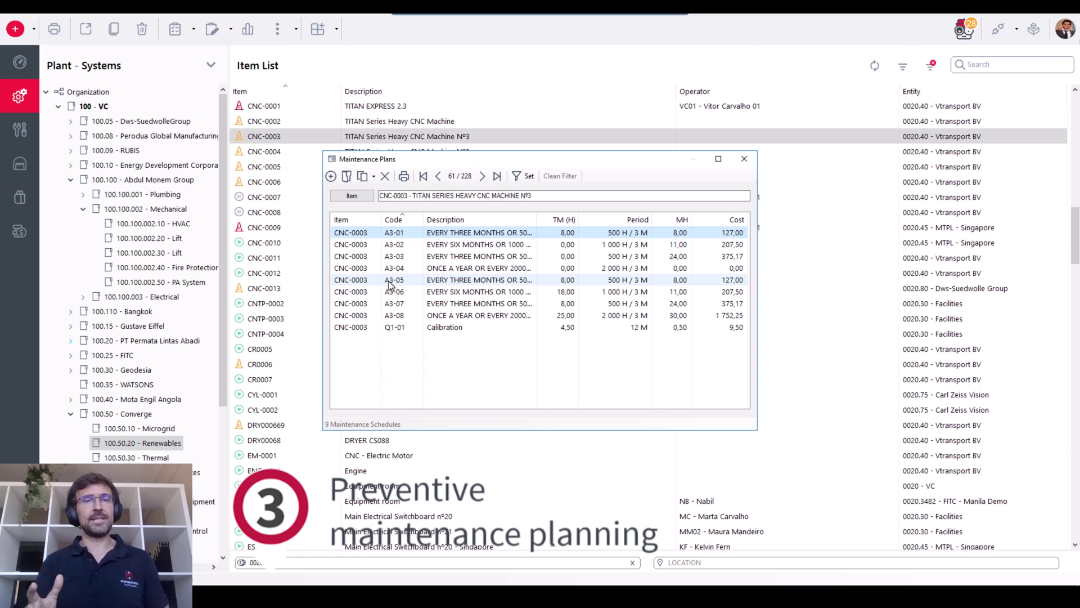
{"action": "double_click", "coordinate": [407, 234]}
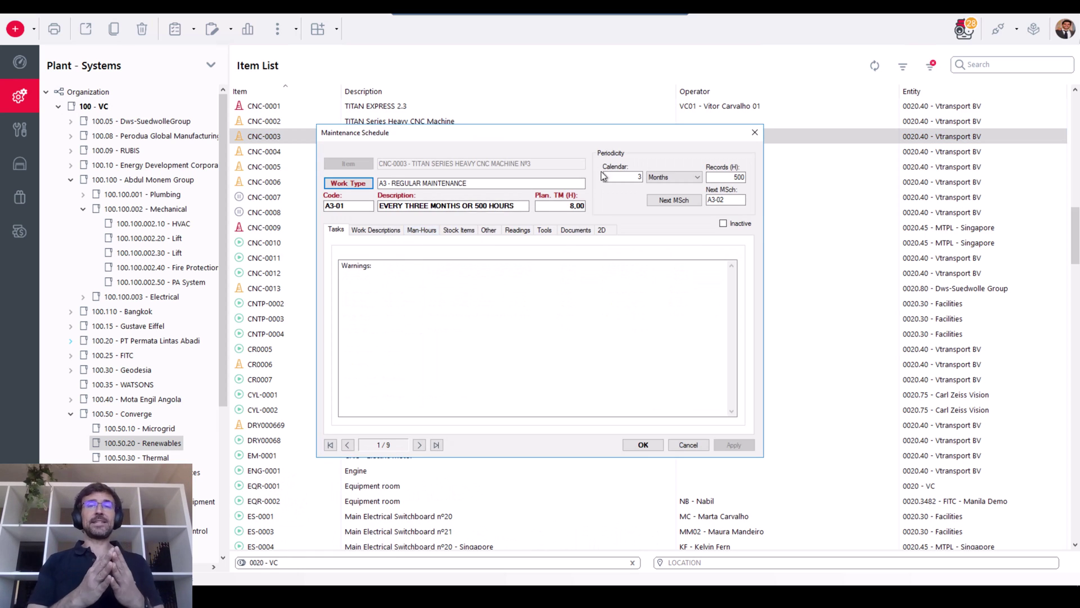
Step: Review A3-01's 500-hour periodicity, work descriptions, labour, stock items and other costs, then cancel unchanged
{"action": "left_click", "coordinate": [737, 178]}
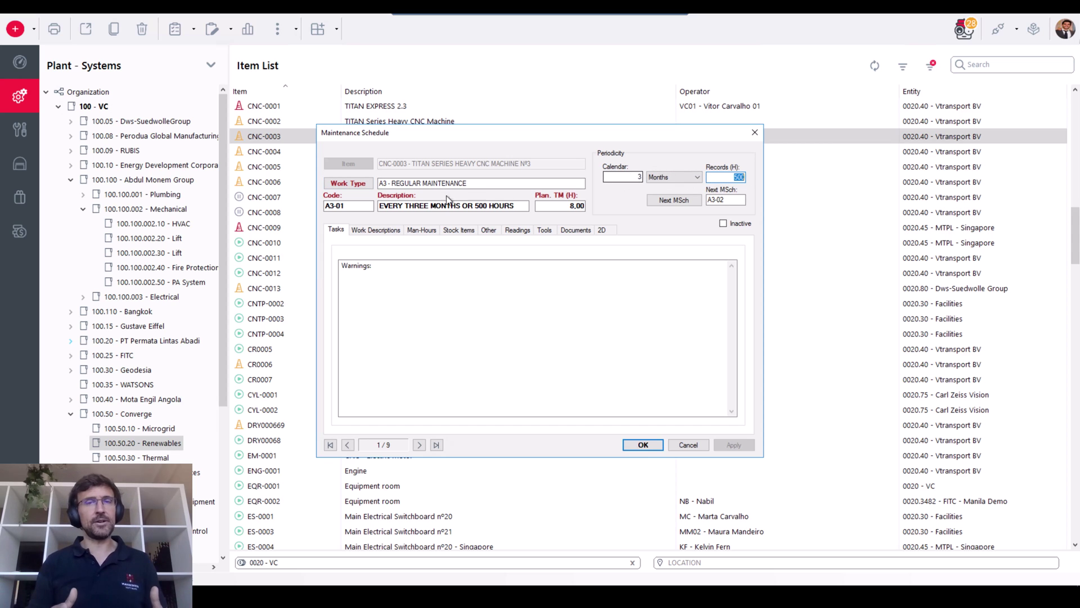
{"action": "left_click", "coordinate": [391, 231]}
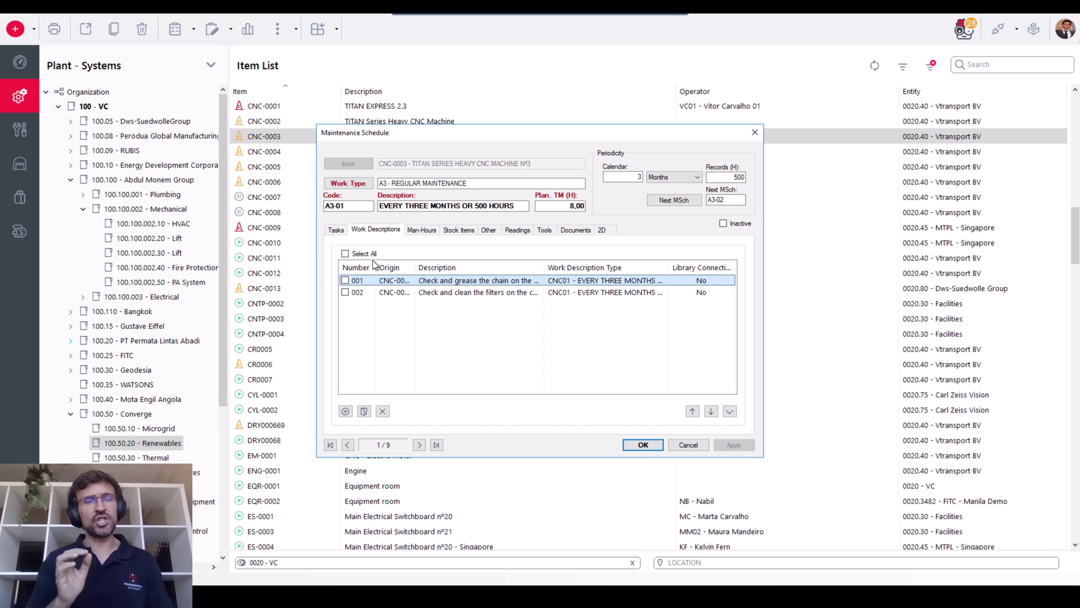
{"action": "left_click", "coordinate": [425, 231]}
{"action": "left_click", "coordinate": [462, 231]}
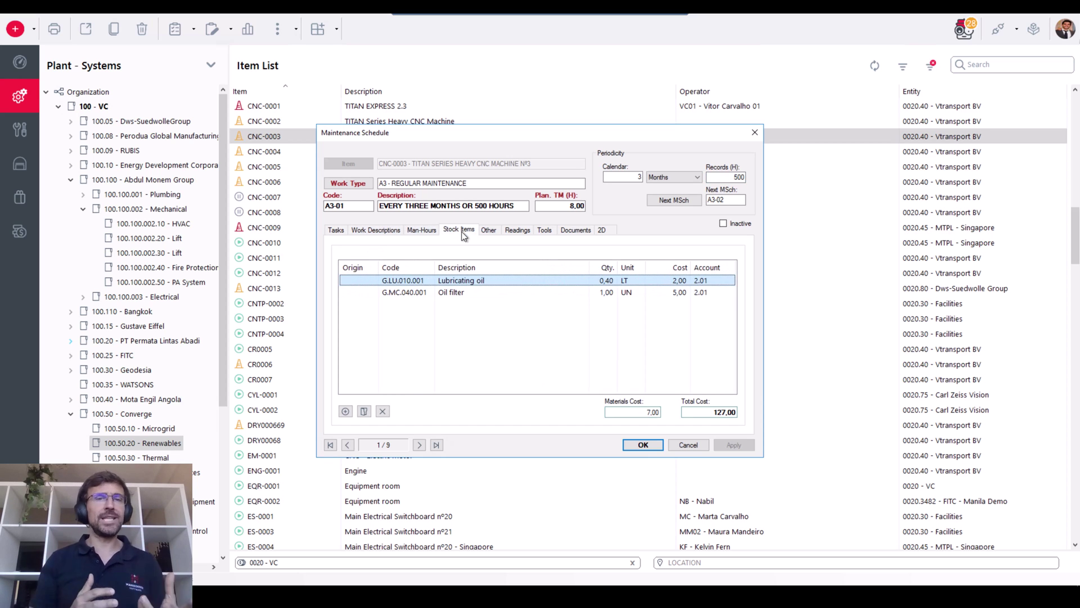
{"action": "left_click", "coordinate": [488, 231]}
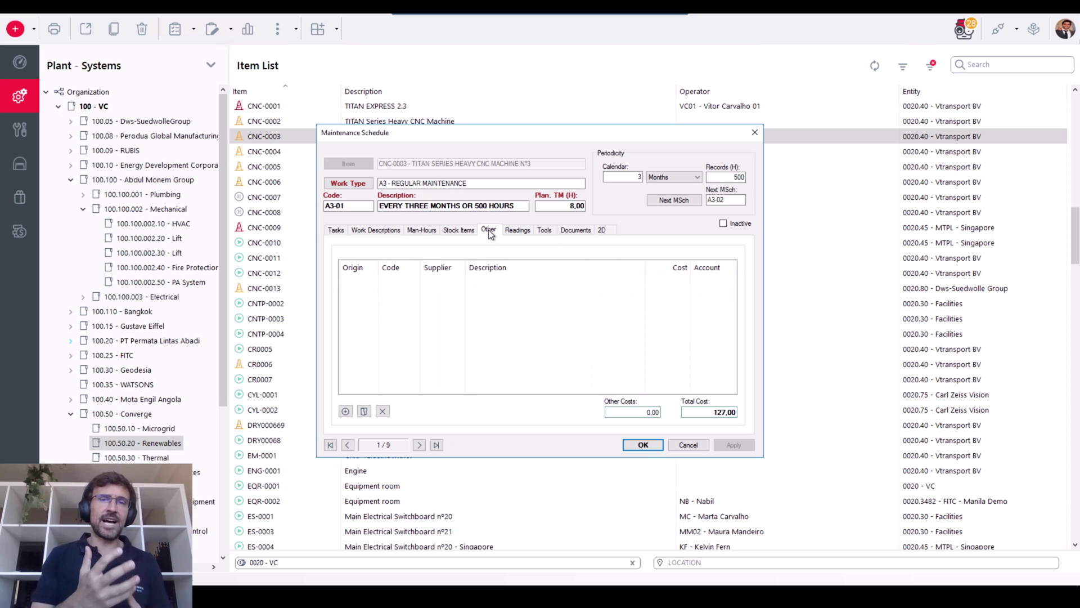
{"action": "left_click", "coordinate": [695, 445]}
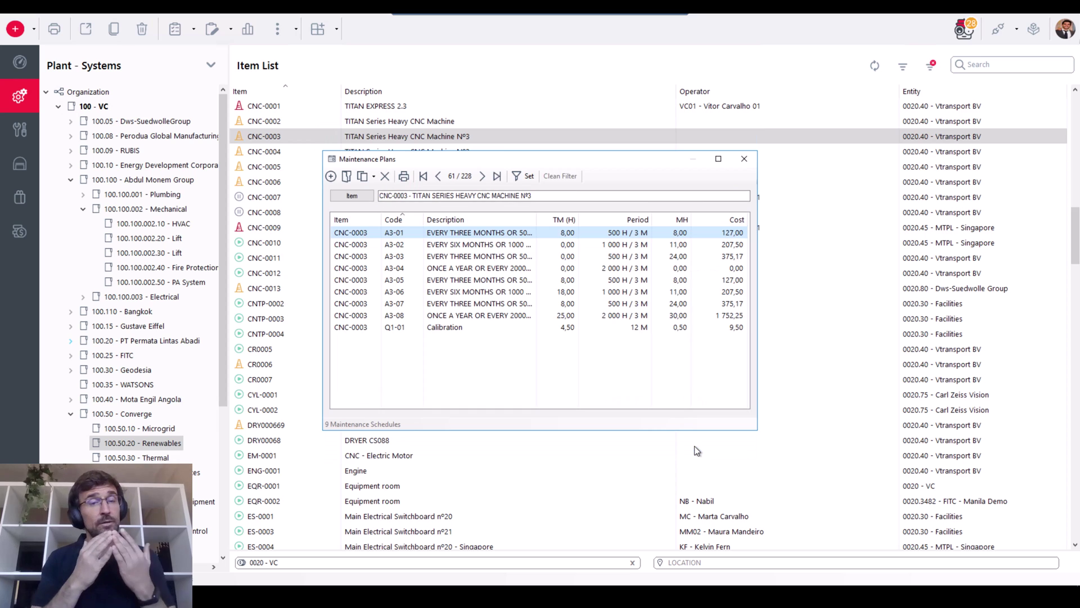
Step: Create and submit a new work request with CNC-0002 as its item
{"action": "left_click", "coordinate": [742, 162]}
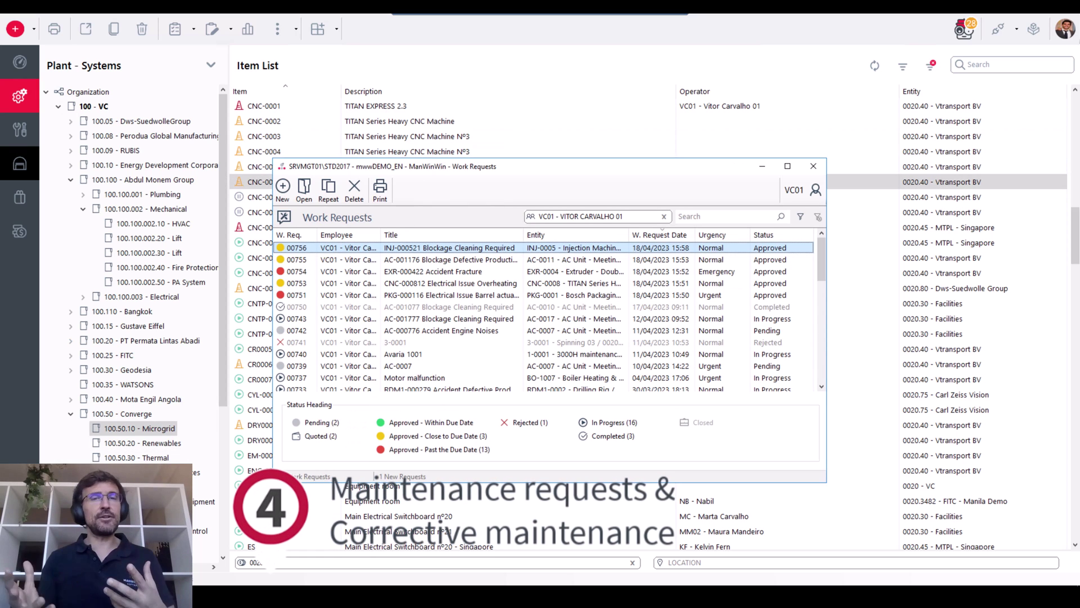
{"action": "left_click_drag", "start_coordinate": [437, 167], "coordinate": [439, 160]}
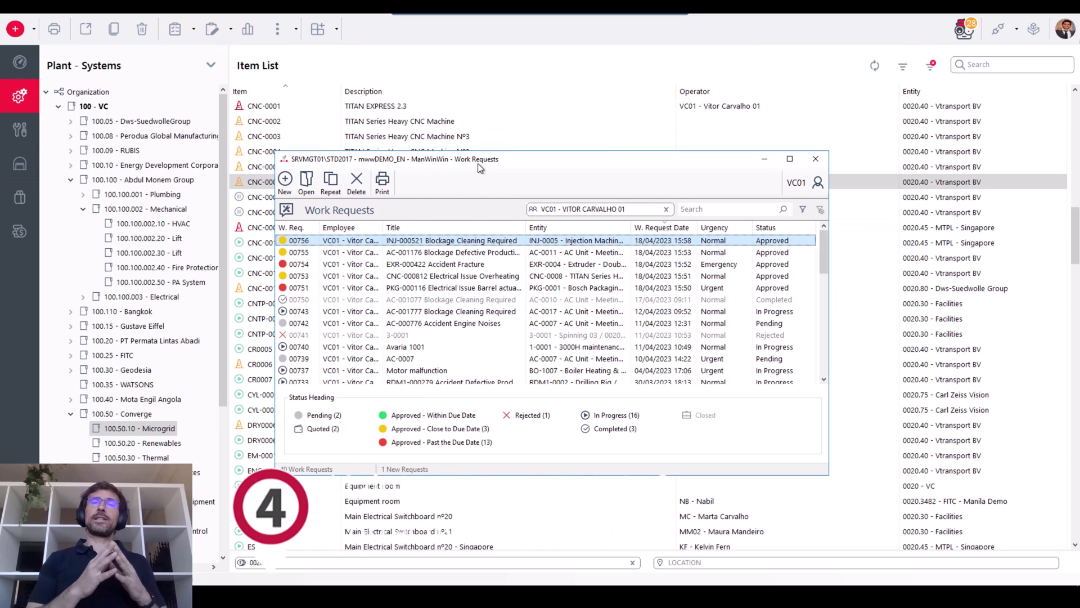
{"action": "left_click", "coordinate": [285, 180]}
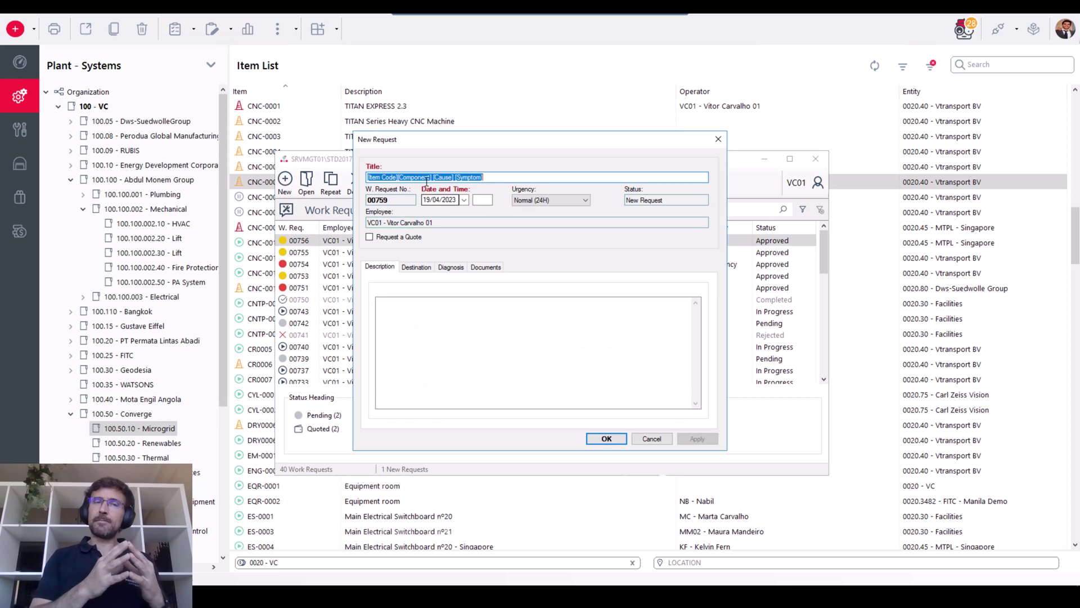
{"action": "type", "text": "Problem reporting"}
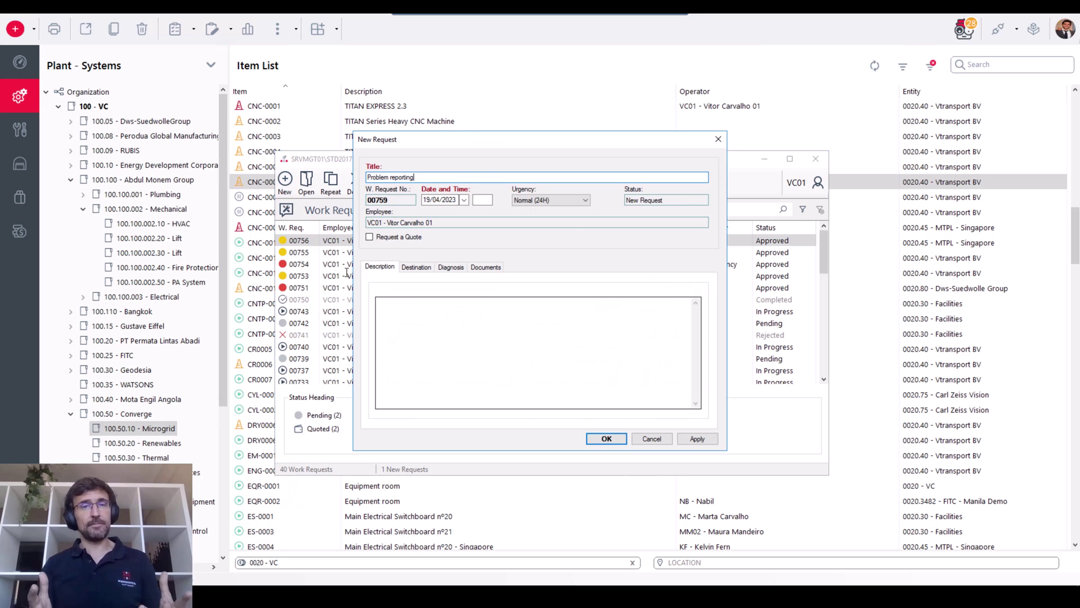
{"action": "left_click", "coordinate": [416, 267]}
{"action": "left_click", "coordinate": [411, 331]}
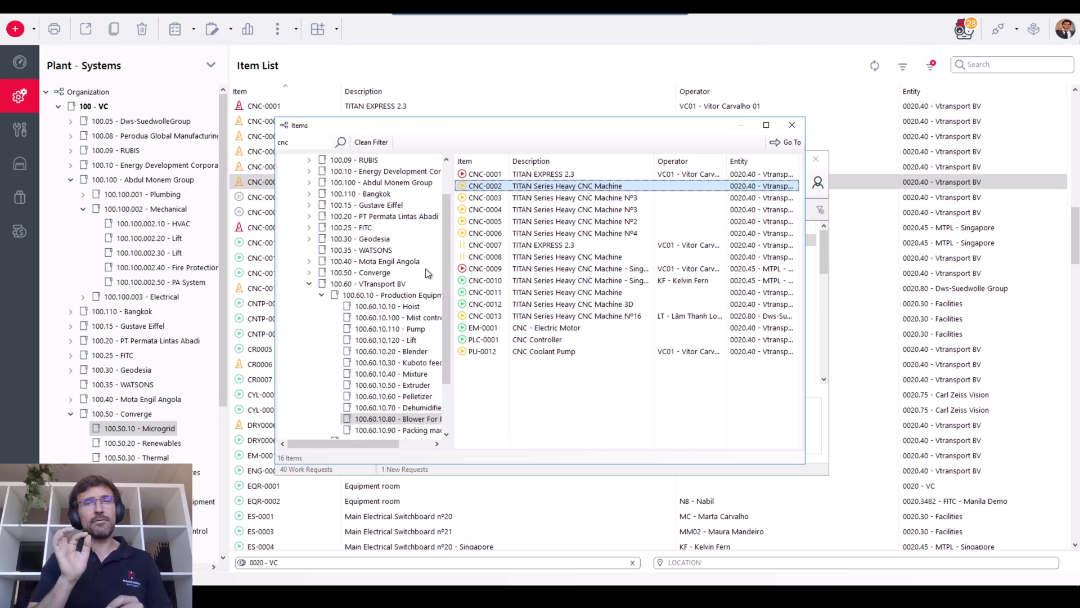
{"action": "double_click", "coordinate": [518, 192]}
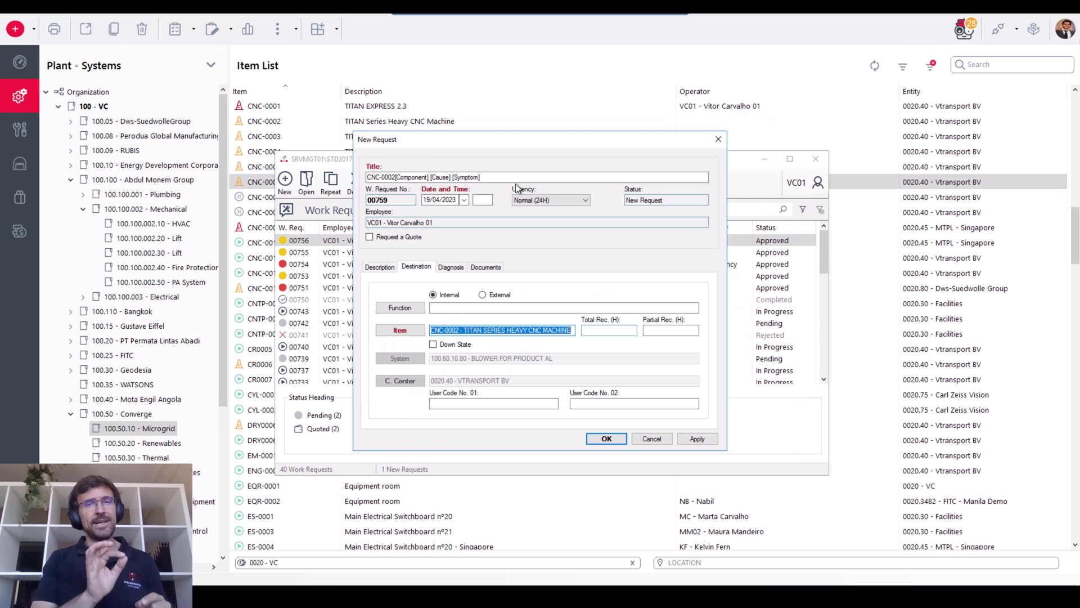
{"action": "left_click", "coordinate": [606, 439]}
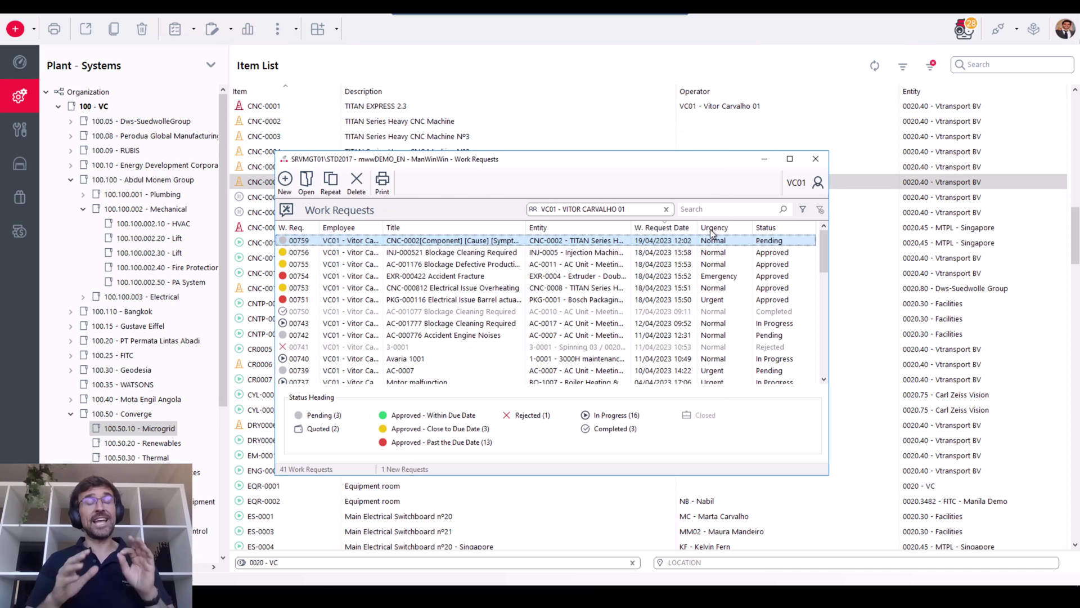
Step: Switch to Work Orders, open the work requests list, and bring up actions for work order 001472
{"action": "left_click", "coordinate": [816, 158]}
{"action": "left_click", "coordinate": [20, 130]}
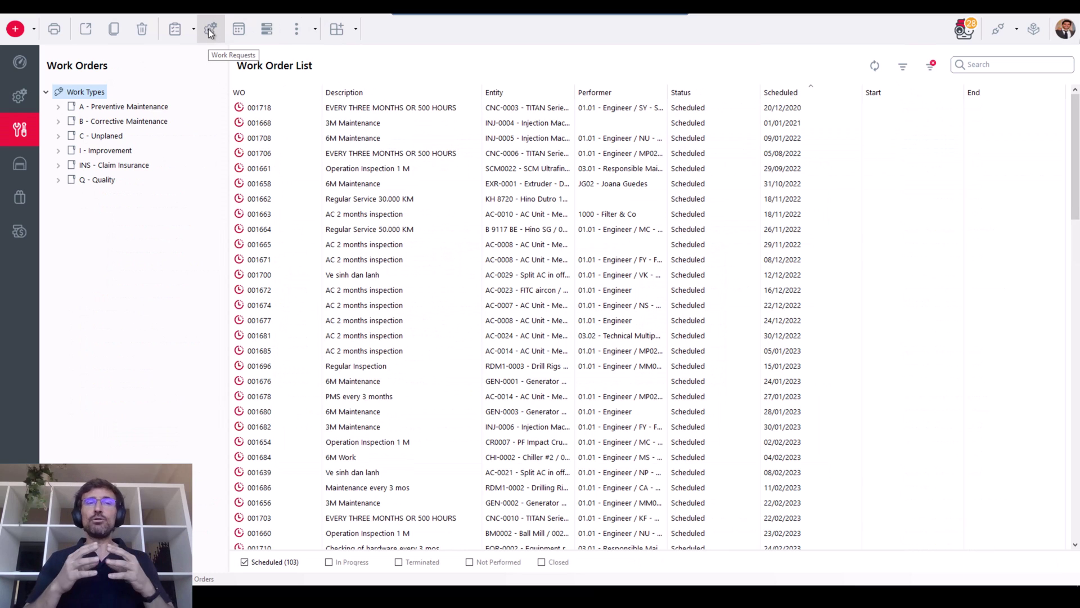
{"action": "left_click", "coordinate": [210, 31]}
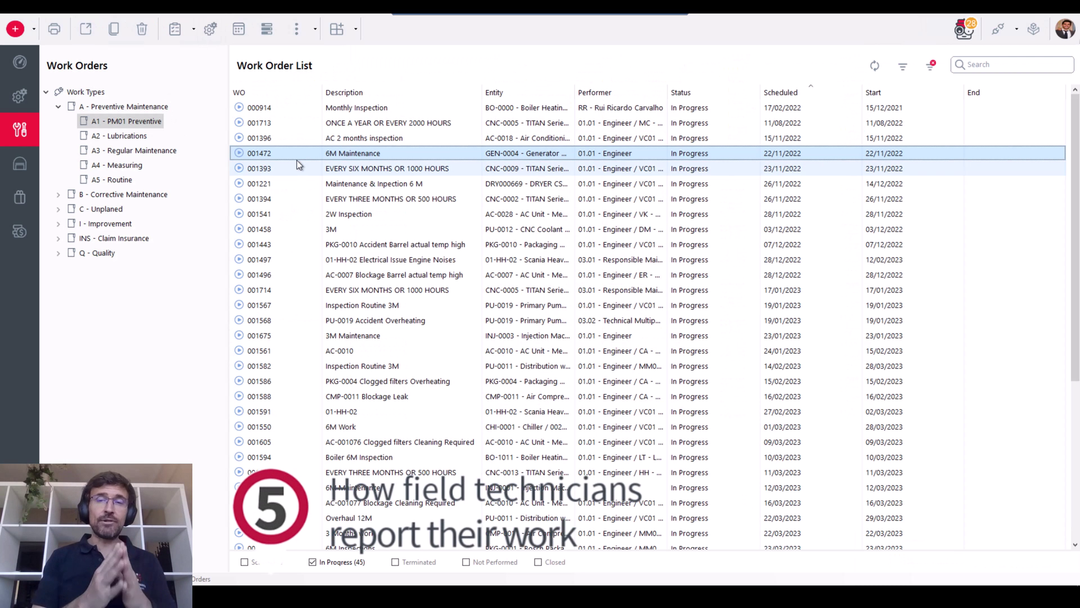
{"action": "left_click", "coordinate": [297, 157]}
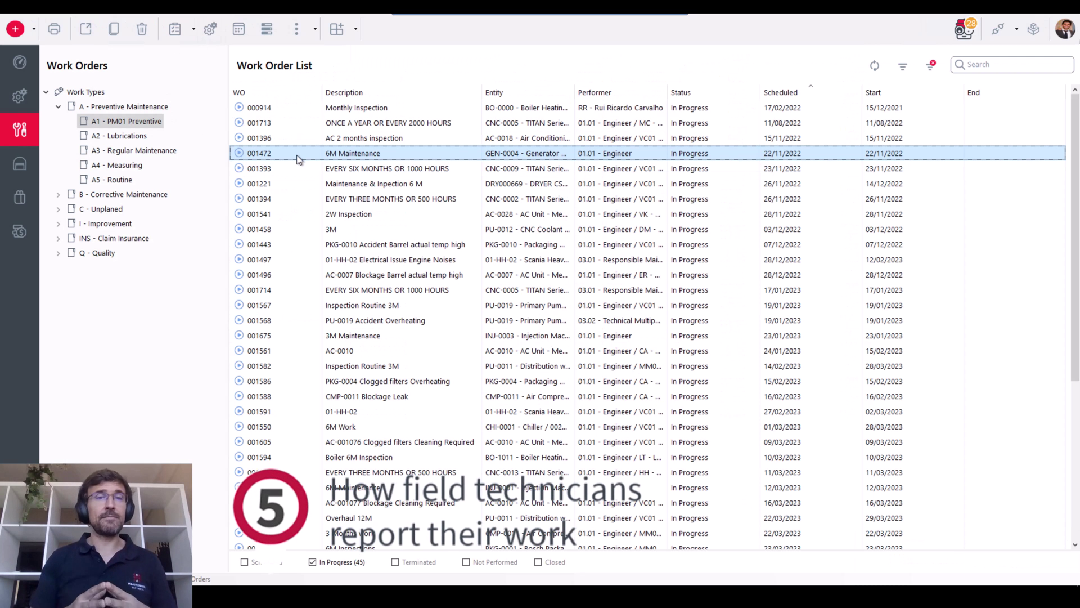
{"action": "right_click", "coordinate": [297, 157]}
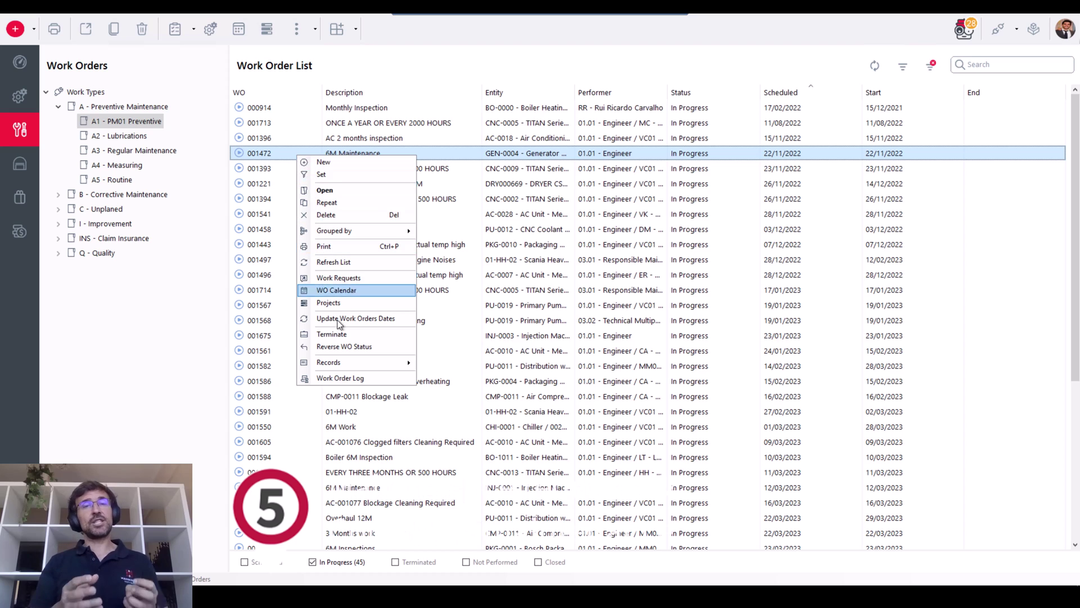
{"action": "mouse_move", "coordinate": [341, 362]}
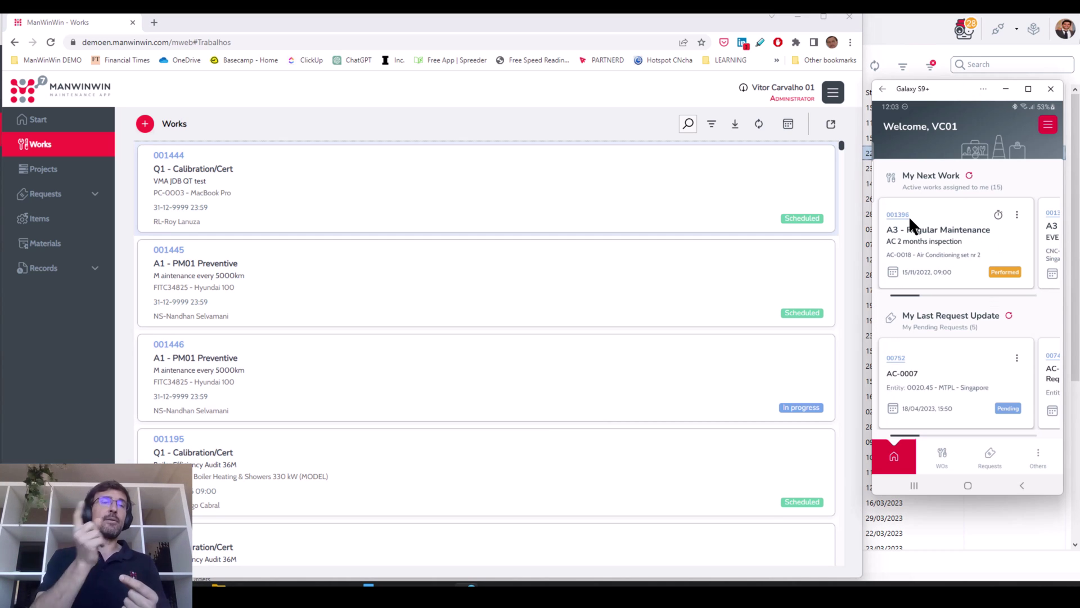
Step: Tick the Filter Clean Up task of work 001396 in the phone app, then reload the work orders
{"action": "left_click", "coordinate": [901, 213]}
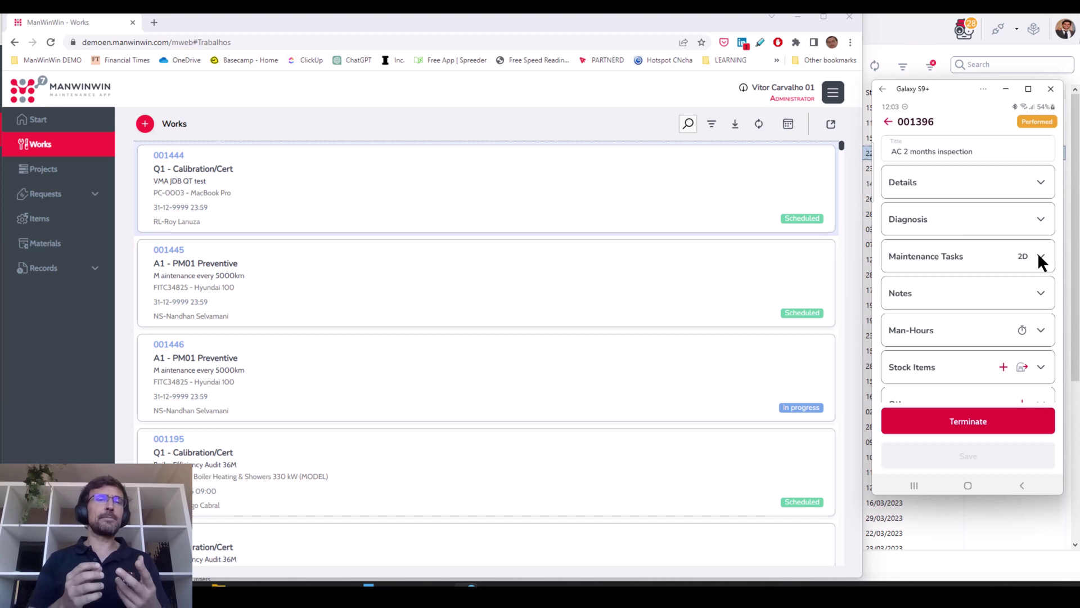
{"action": "left_click", "coordinate": [1038, 256]}
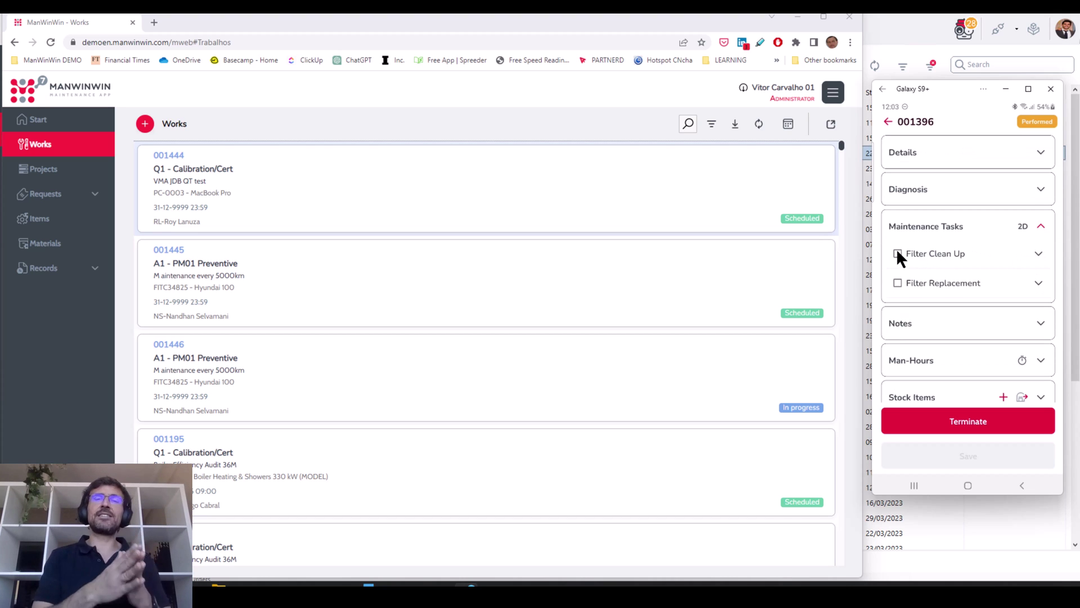
{"action": "left_click", "coordinate": [897, 252]}
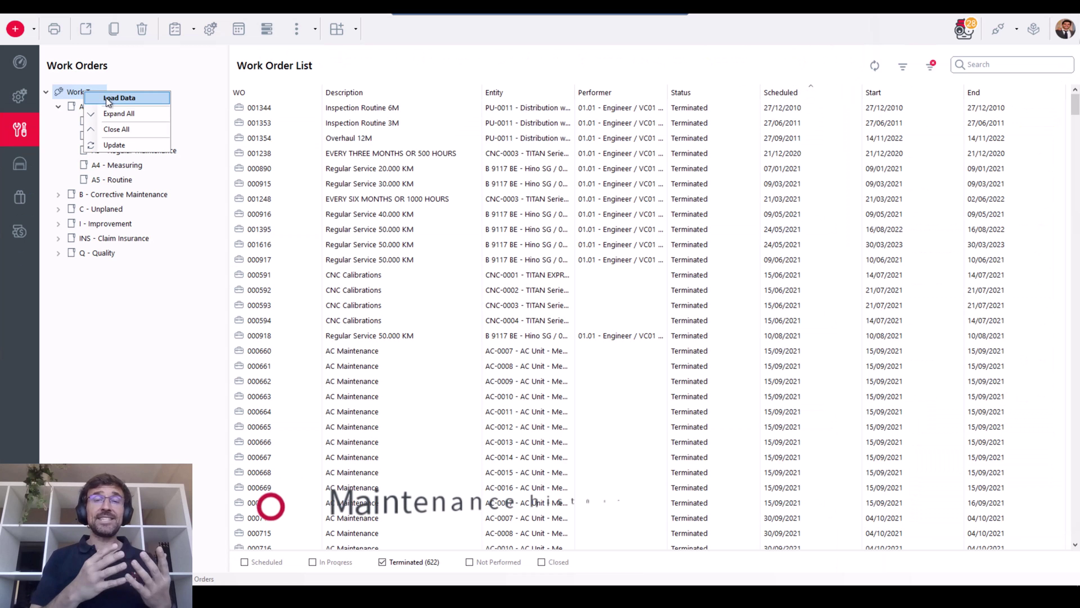
{"action": "left_click", "coordinate": [111, 98]}
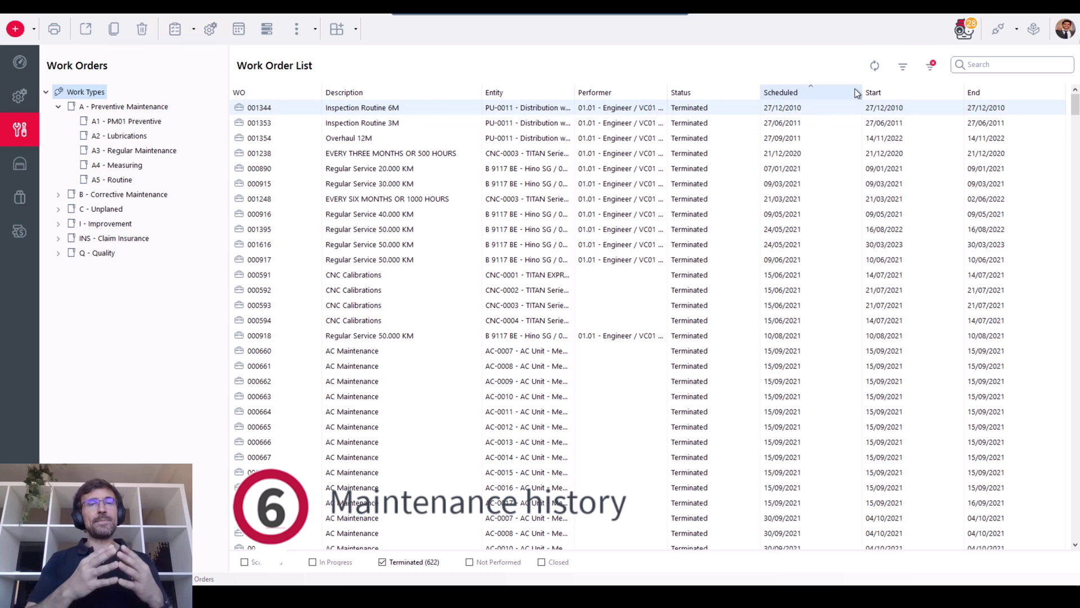
Step: Check the Origin criteria in the work order filter, then close the filter
{"action": "left_click", "coordinate": [903, 67]}
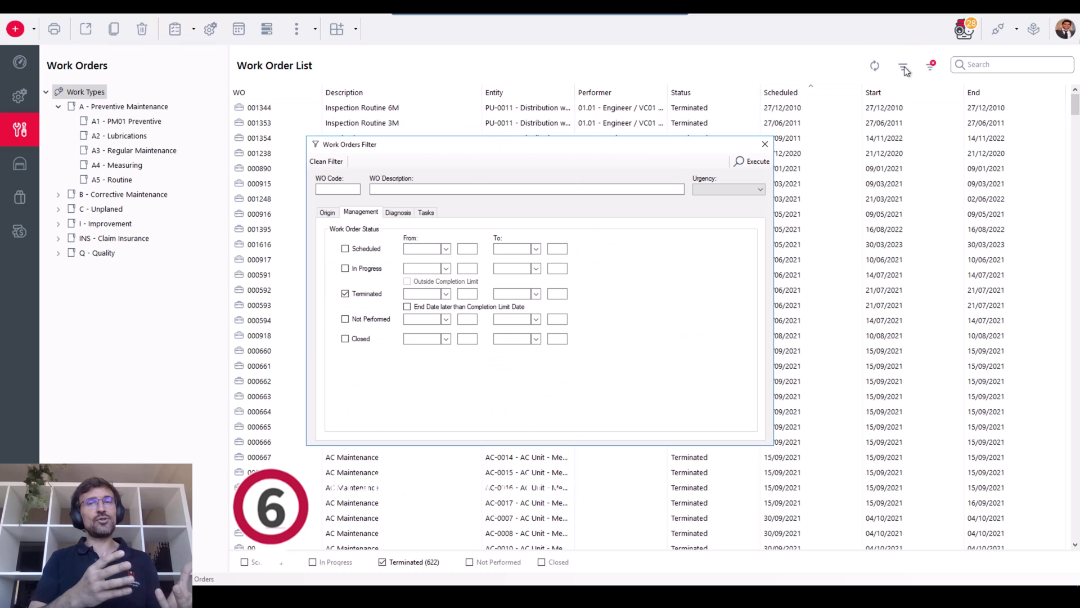
{"action": "left_click", "coordinate": [328, 213]}
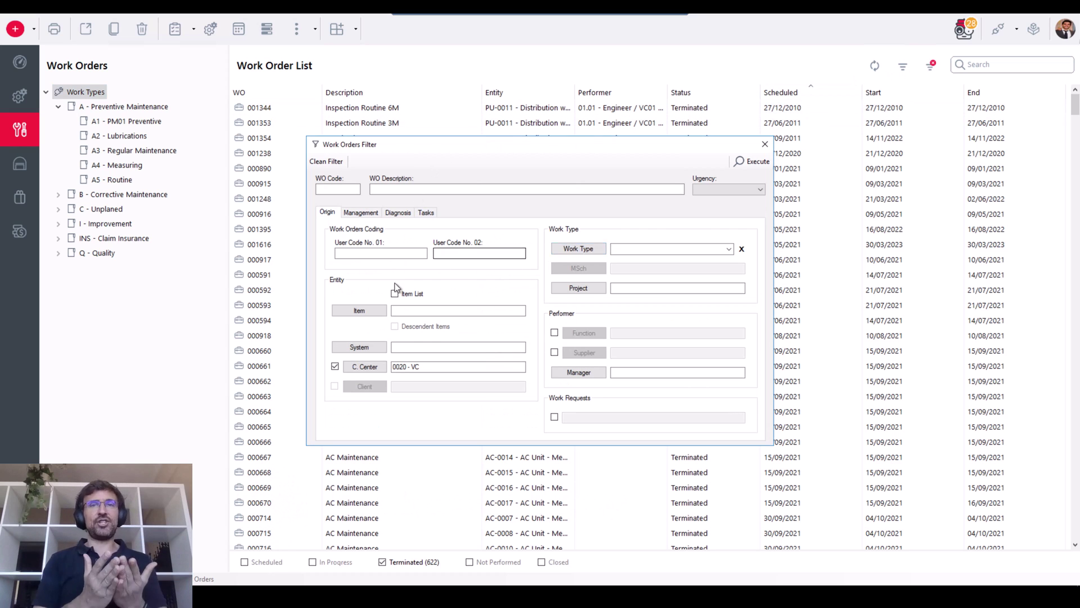
{"action": "left_click", "coordinate": [765, 144]}
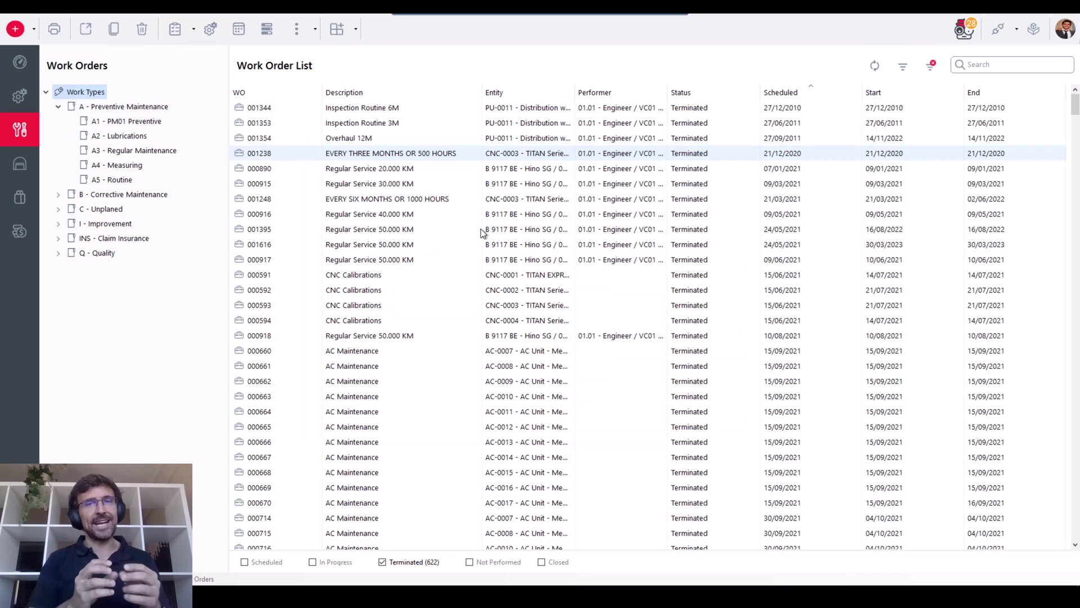
Step: Widen the Entity column while scrolling the terminated work-order history
{"action": "left_click", "coordinate": [483, 243]}
{"action": "scroll", "coordinate": [492, 293], "scroll_direction": "down", "scroll_amount": 3}
{"action": "scroll", "coordinate": [491, 299], "scroll_direction": "down", "scroll_amount": 2}
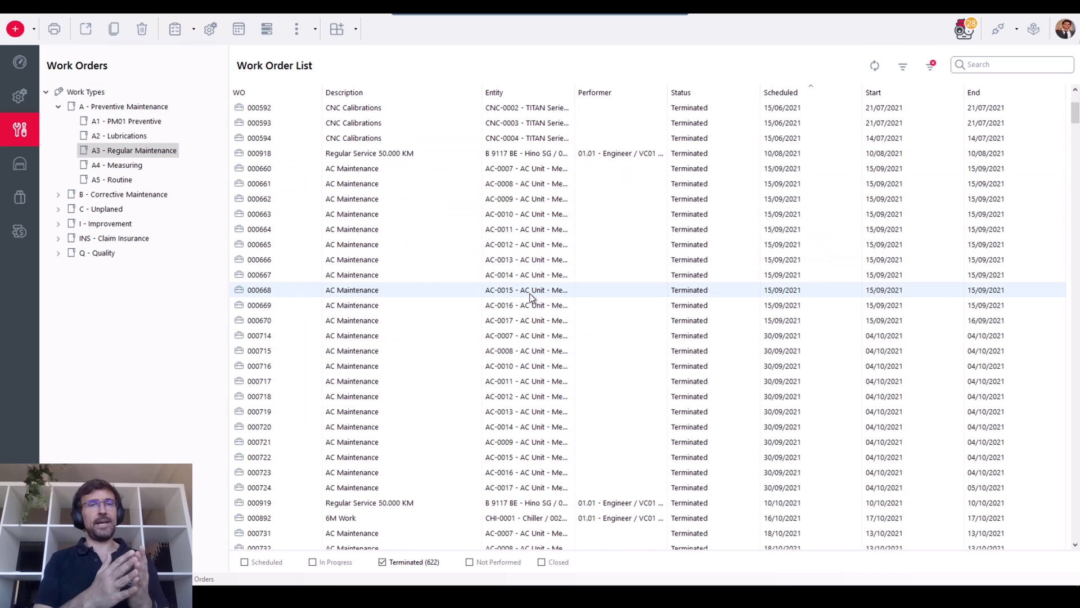
{"action": "left_click_drag", "start_coordinate": [608, 94], "coordinate": [653, 95]}
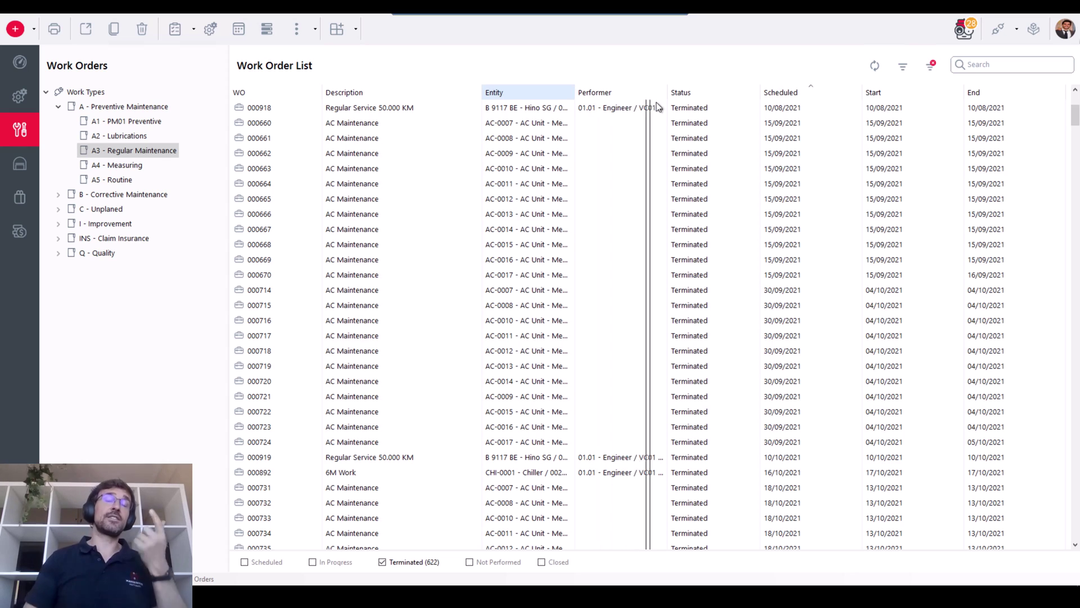
{"action": "scroll", "coordinate": [502, 230], "scroll_direction": "down", "scroll_amount": 4}
{"action": "scroll", "coordinate": [502, 231], "scroll_direction": "down", "scroll_amount": 9}
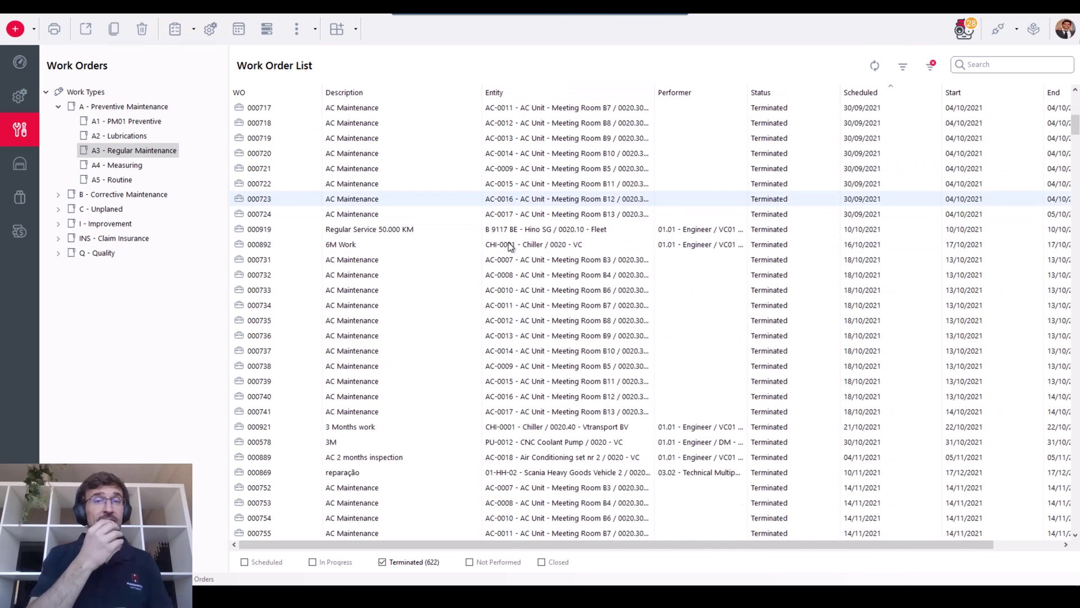
Step: Start printing work order 000757, cancel it, and open the dashboard indicator list
{"action": "right_click", "coordinate": [502, 248]}
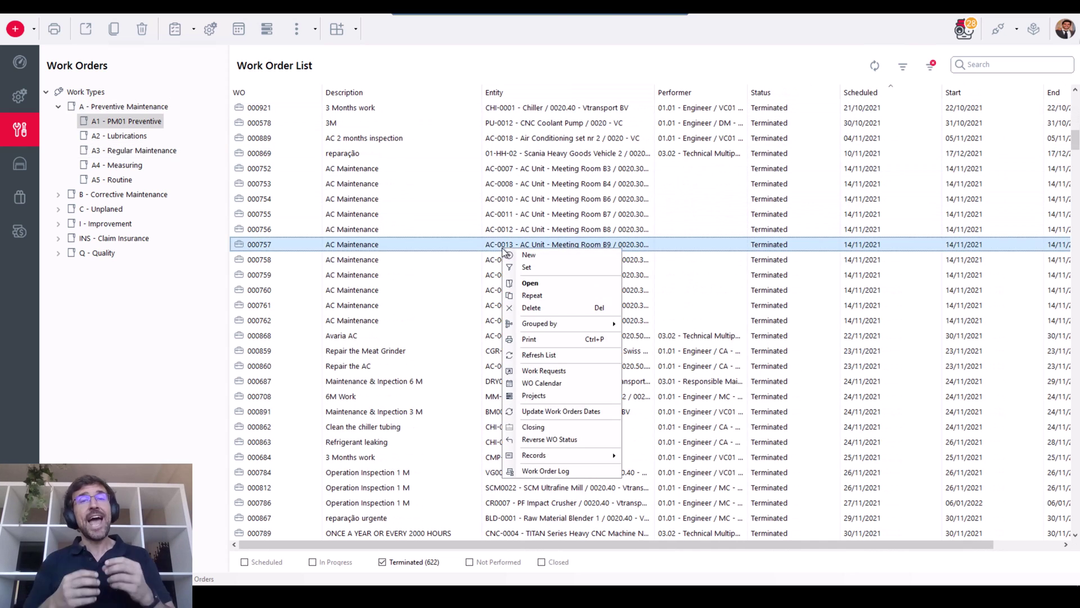
{"action": "left_click", "coordinate": [535, 336]}
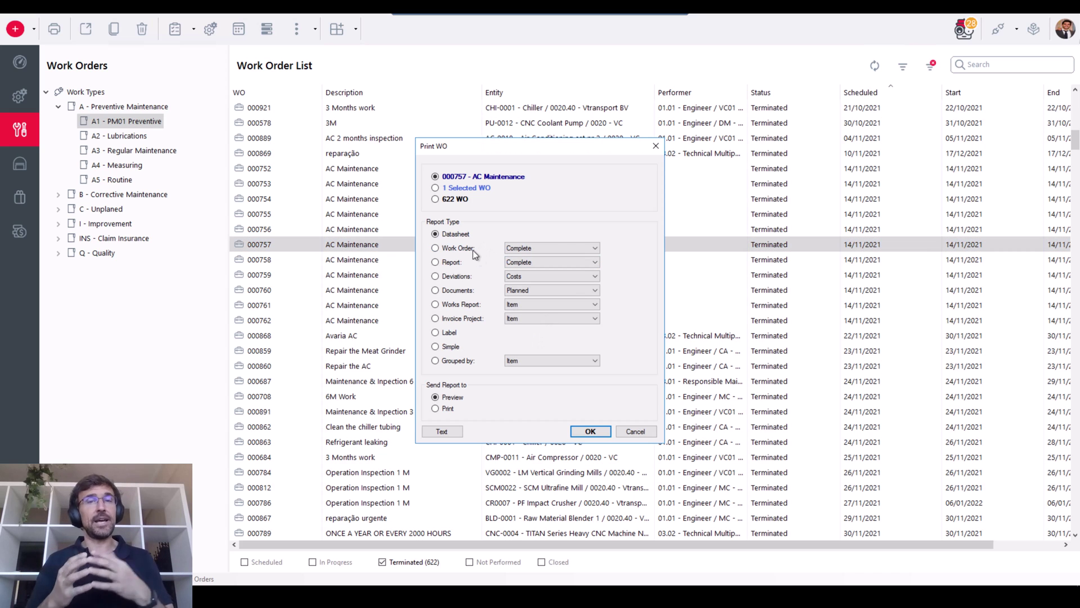
{"action": "key", "text": "Escape"}
{"action": "left_click", "coordinate": [34, 28]}
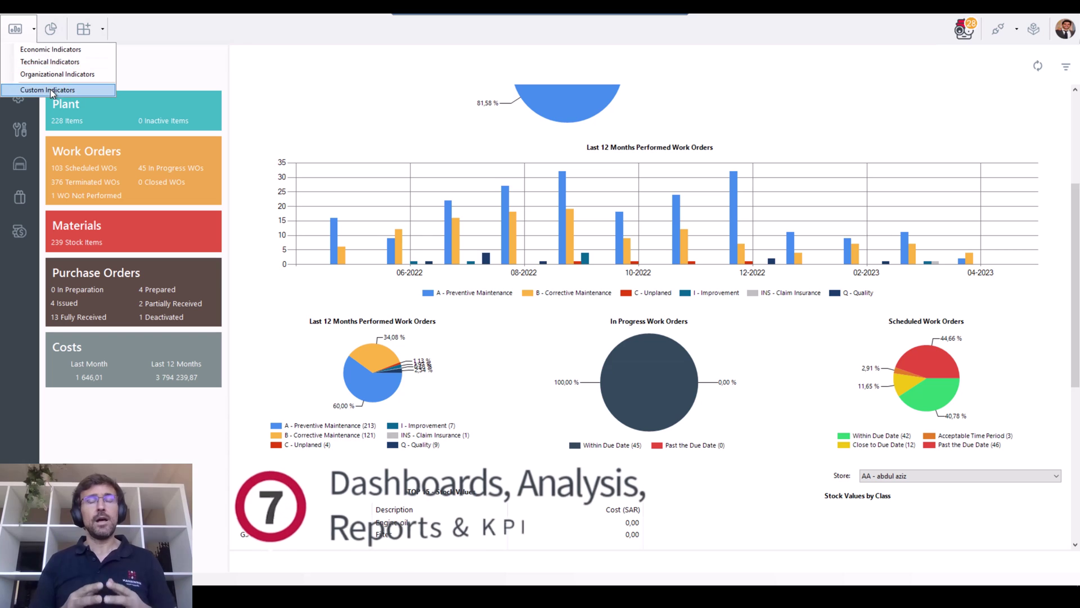
Step: Start a new custom indicator named MTTR and open its formula editor
{"action": "left_click", "coordinate": [50, 89]}
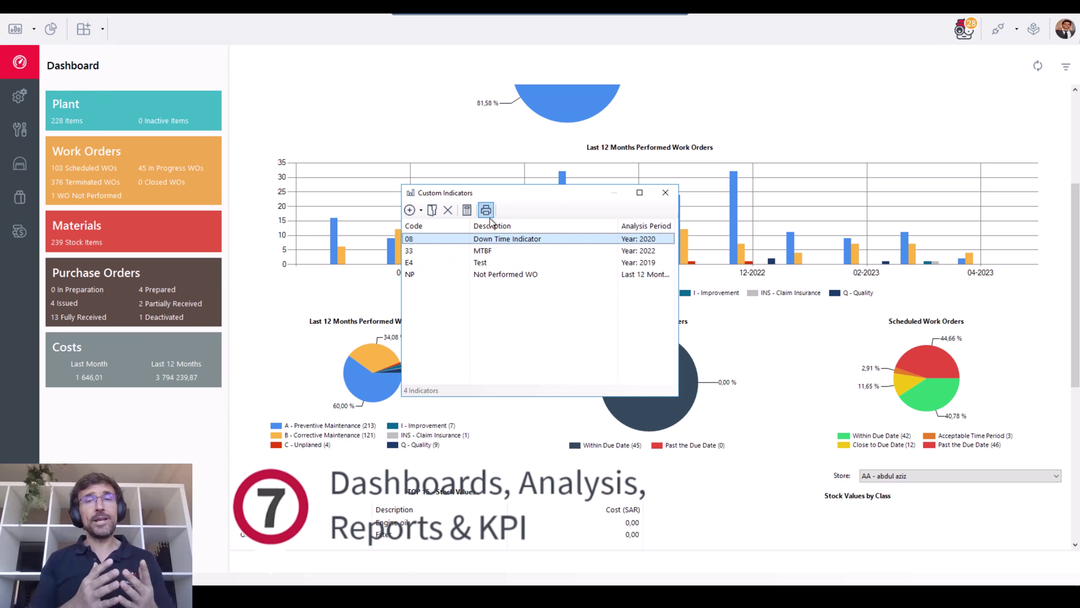
{"action": "left_click", "coordinate": [431, 250]}
{"action": "left_click", "coordinate": [421, 210]}
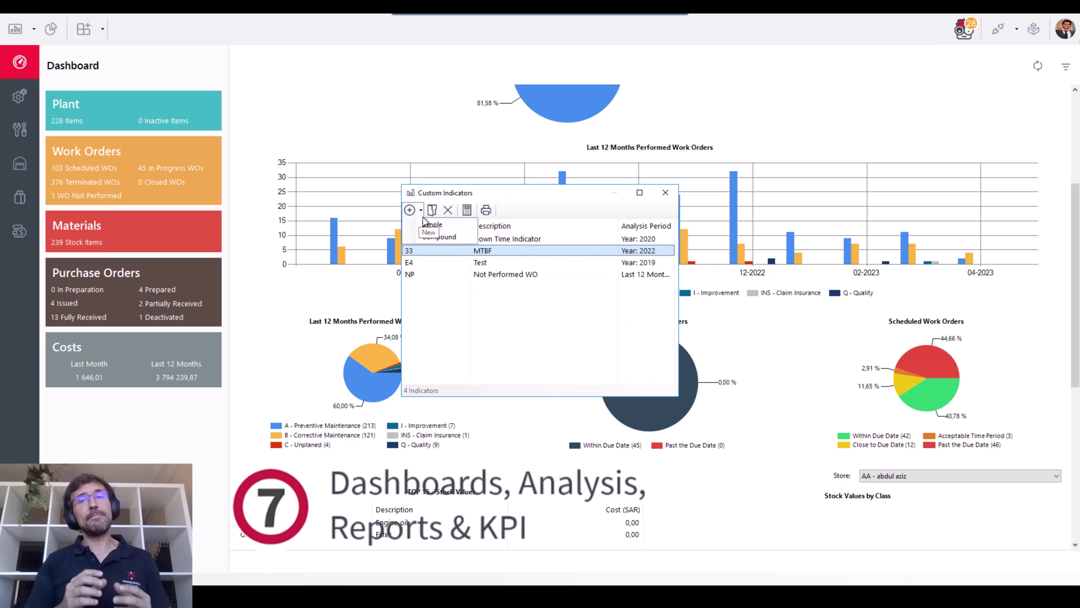
{"action": "left_click", "coordinate": [417, 223]}
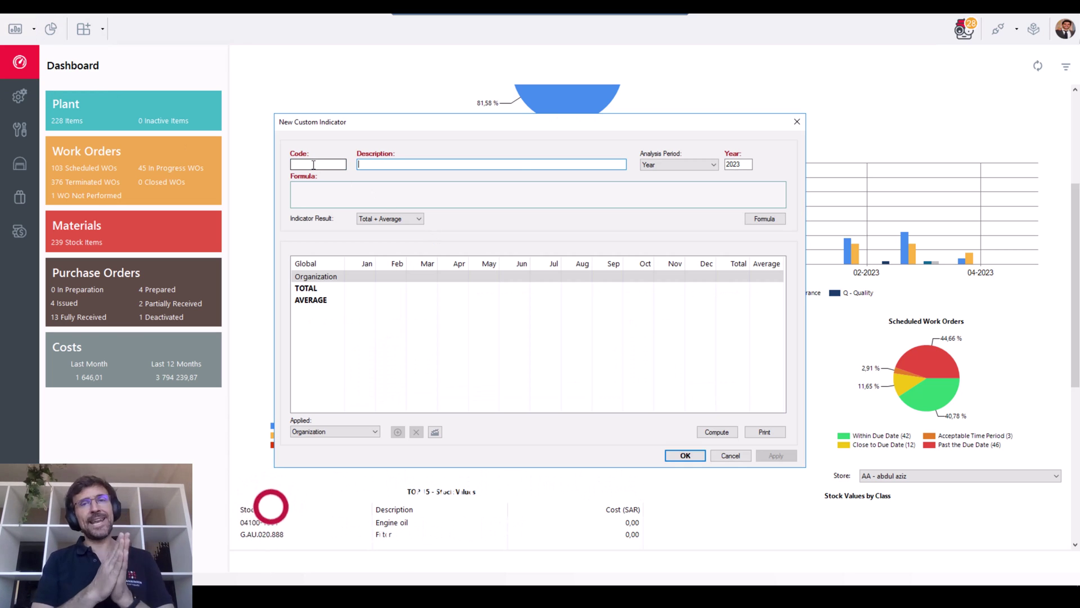
{"action": "type", "text": "MTTR"}
{"action": "left_click", "coordinate": [765, 218]}
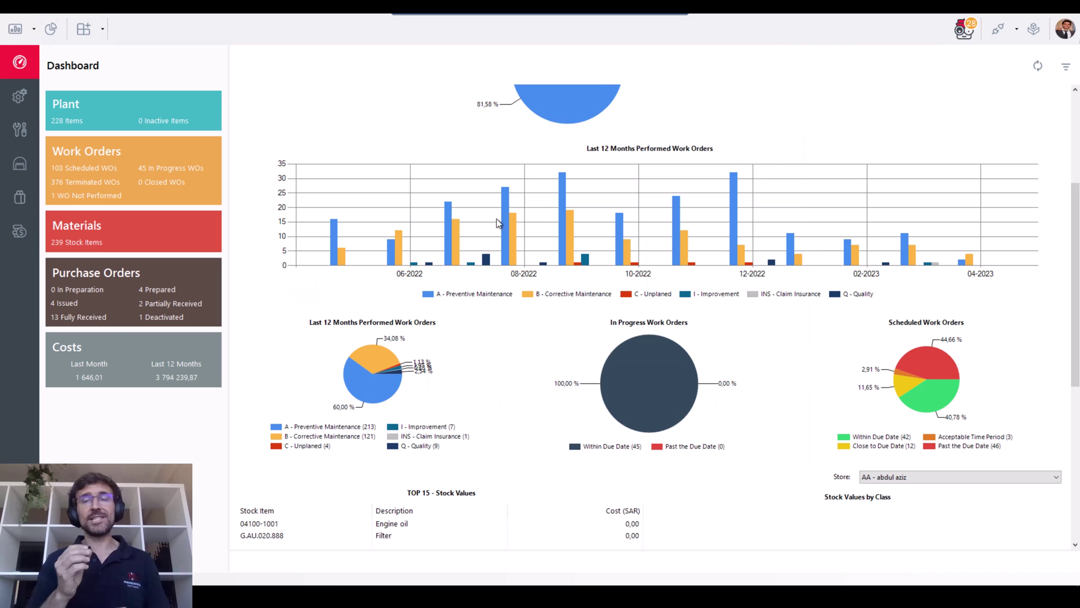
Step: Generate the Works Report of hours grouped by Work Type and export it to PDF
{"action": "left_click", "coordinate": [54, 28]}
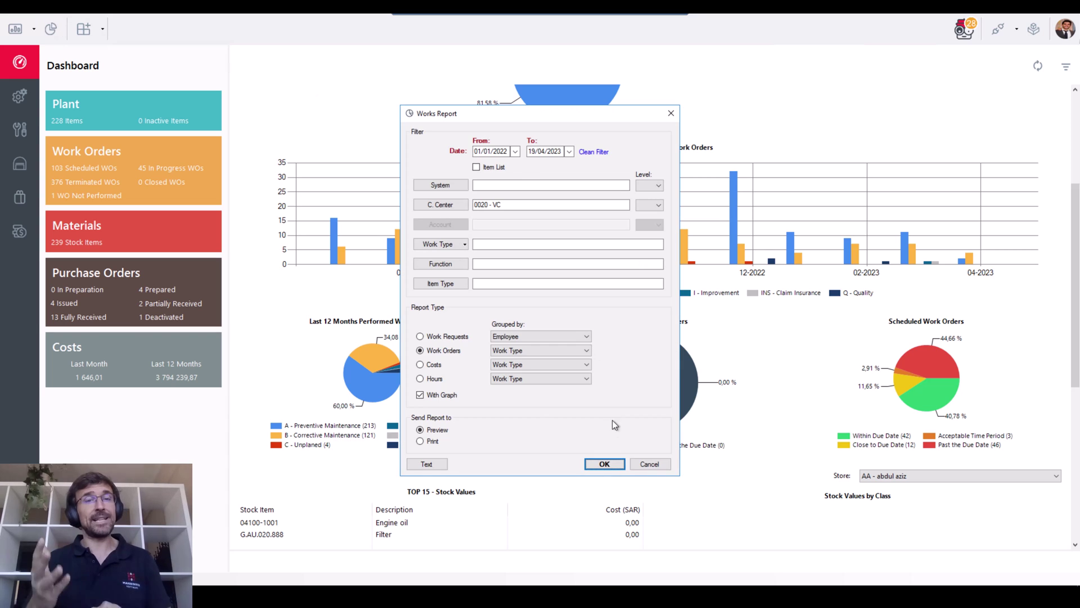
{"action": "left_click", "coordinate": [423, 367]}
{"action": "left_click", "coordinate": [585, 364]}
{"action": "left_click", "coordinate": [574, 380]}
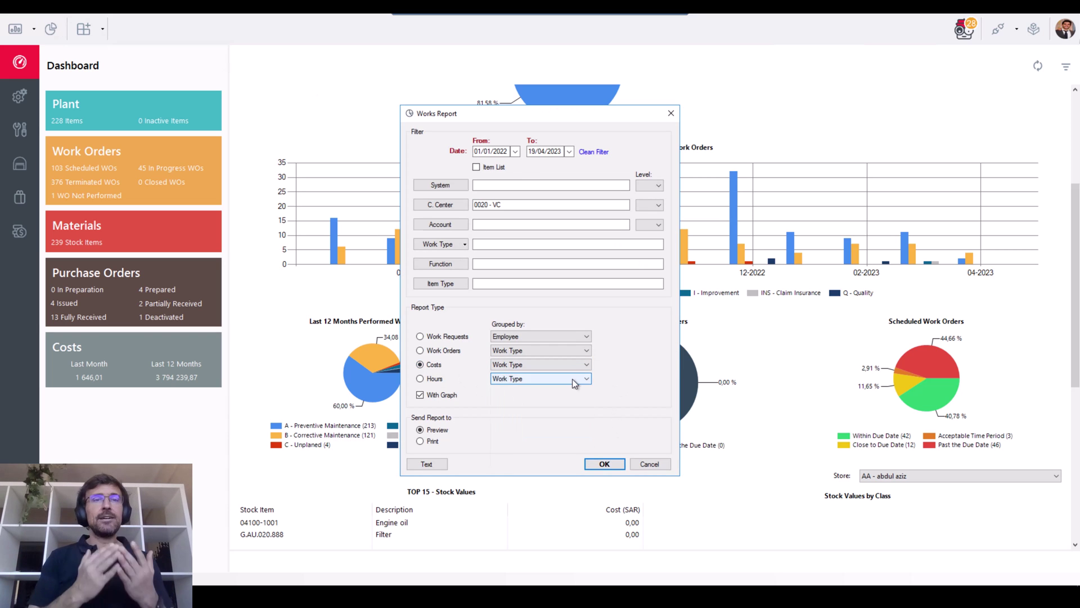
{"action": "left_click", "coordinate": [573, 382]}
{"action": "left_click", "coordinate": [604, 463]}
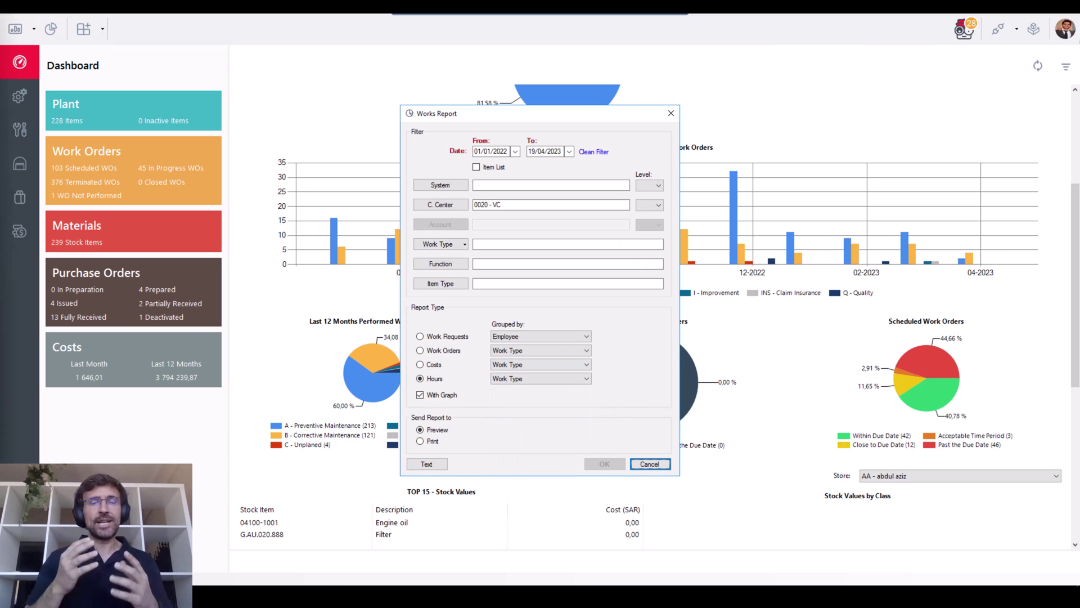
{"action": "scroll", "coordinate": [484, 252], "scroll_direction": "down", "scroll_amount": 10}
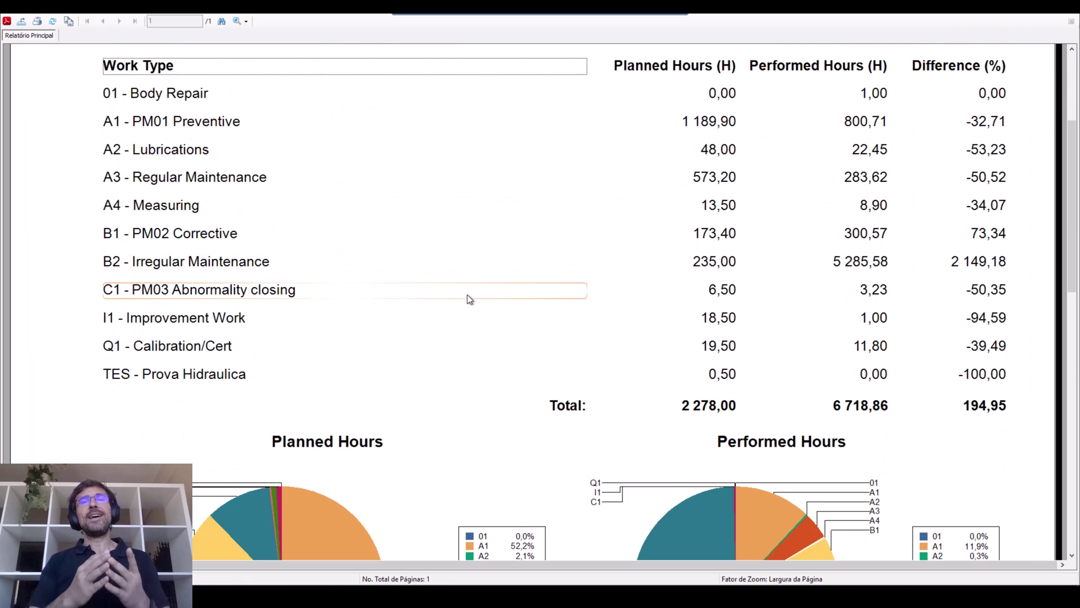
{"action": "left_click", "coordinate": [7, 21]}
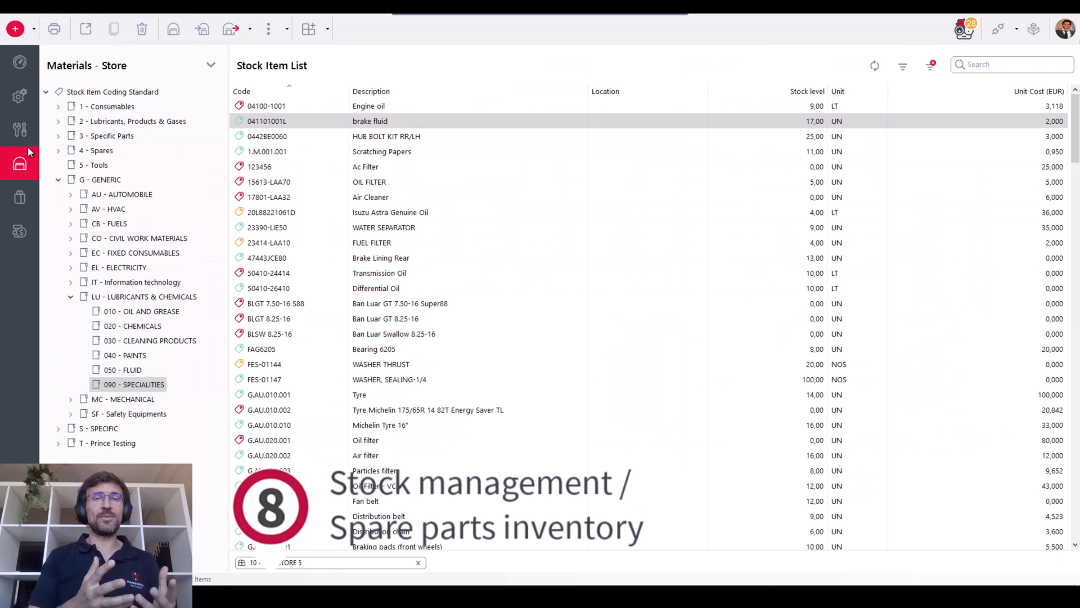
Step: View brake fluid's stock statistics (85% of maximum stock), close them, and show the stock operations menu
{"action": "right_click", "coordinate": [323, 123]}
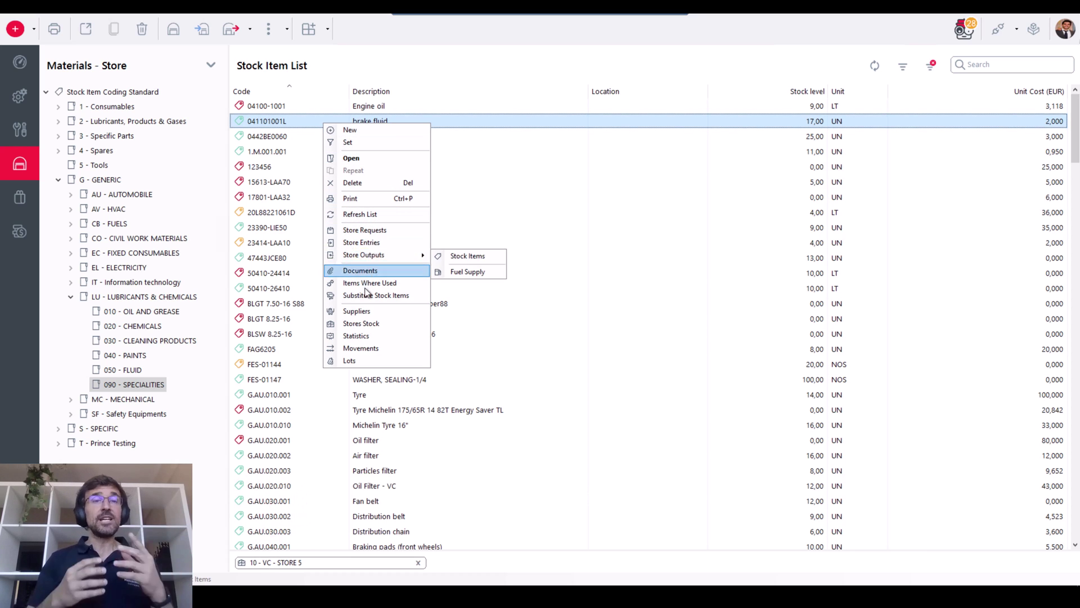
{"action": "left_click", "coordinate": [365, 335]}
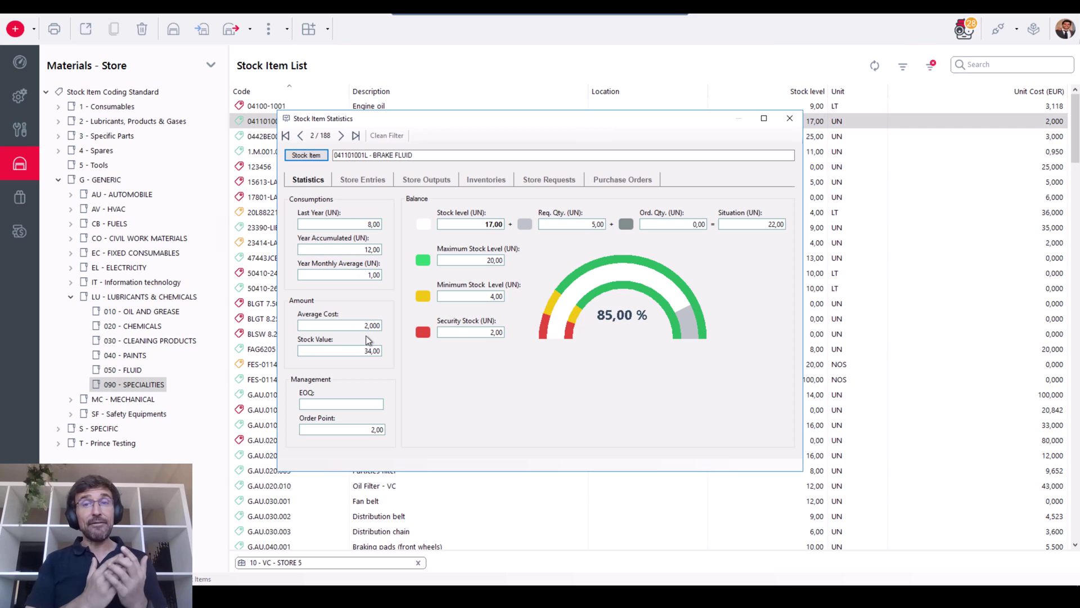
{"action": "left_click", "coordinate": [790, 119]}
{"action": "left_click", "coordinate": [328, 29]}
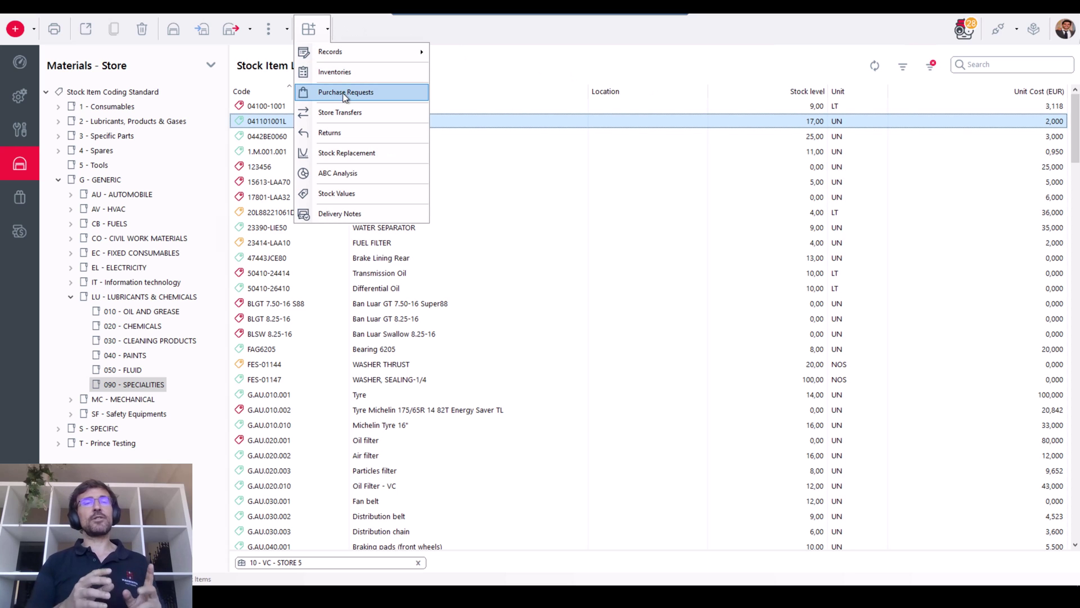
Step: Browse purchase orders 00-000005 and 00-000017, then return to the Stock Item List at 17801-LAA32
{"action": "left_click", "coordinate": [20, 198]}
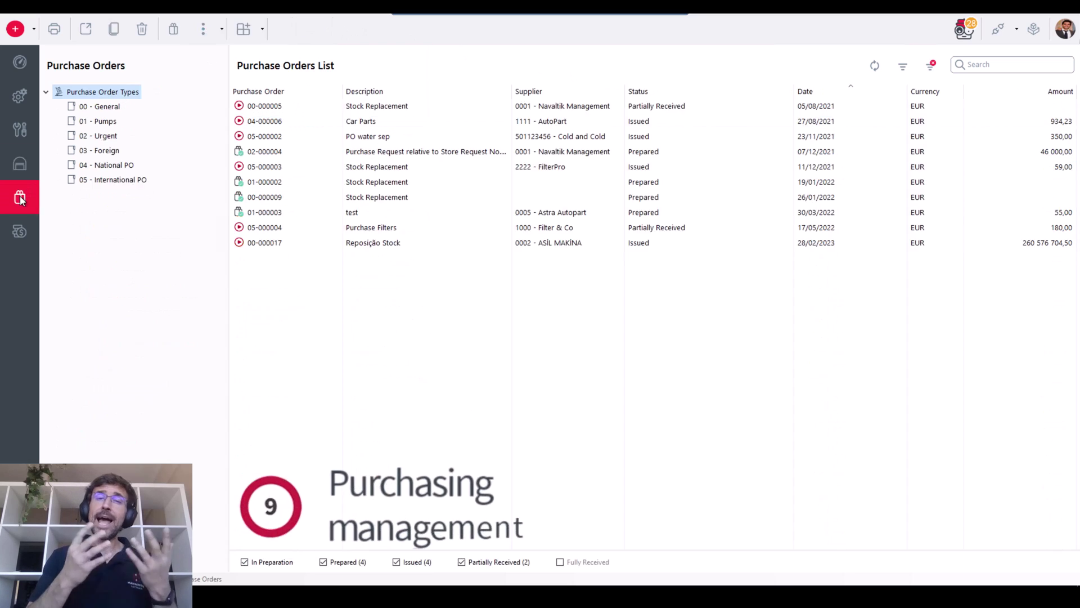
{"action": "left_click", "coordinate": [360, 109]}
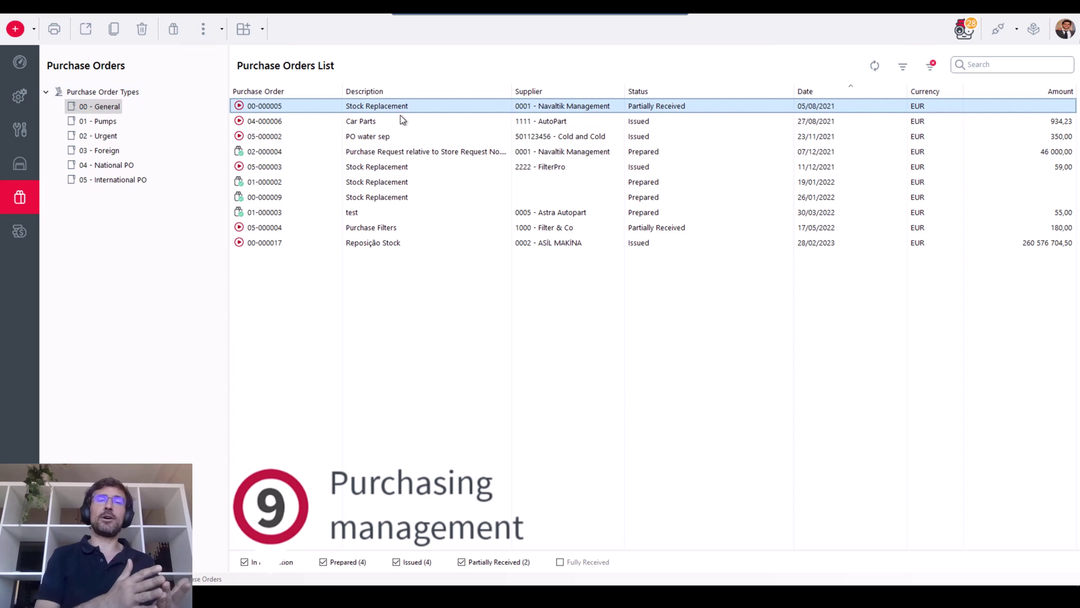
{"action": "left_click", "coordinate": [386, 242]}
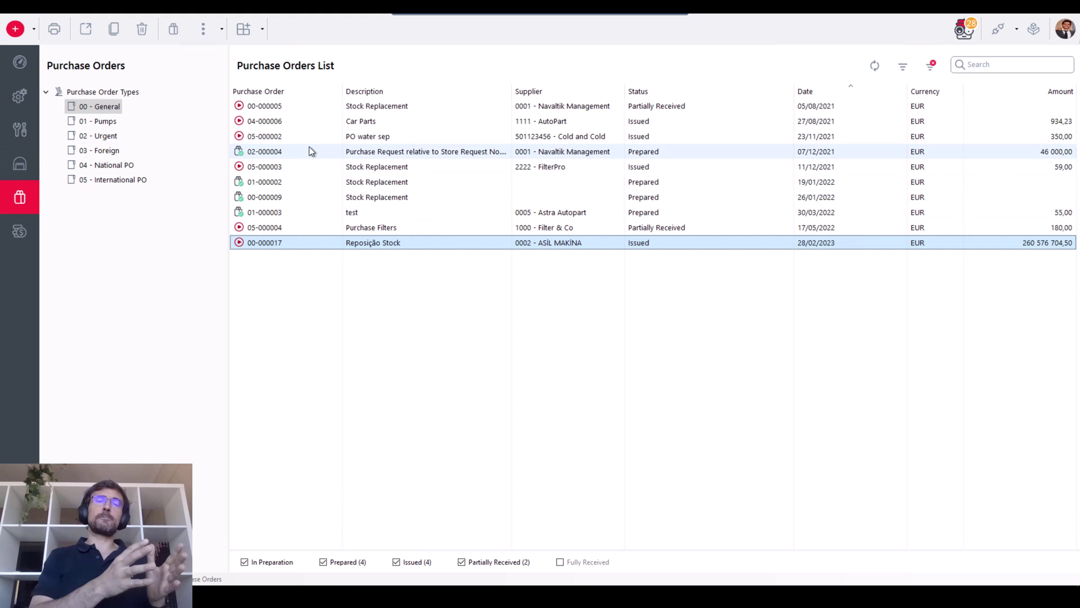
{"action": "left_click", "coordinate": [19, 168]}
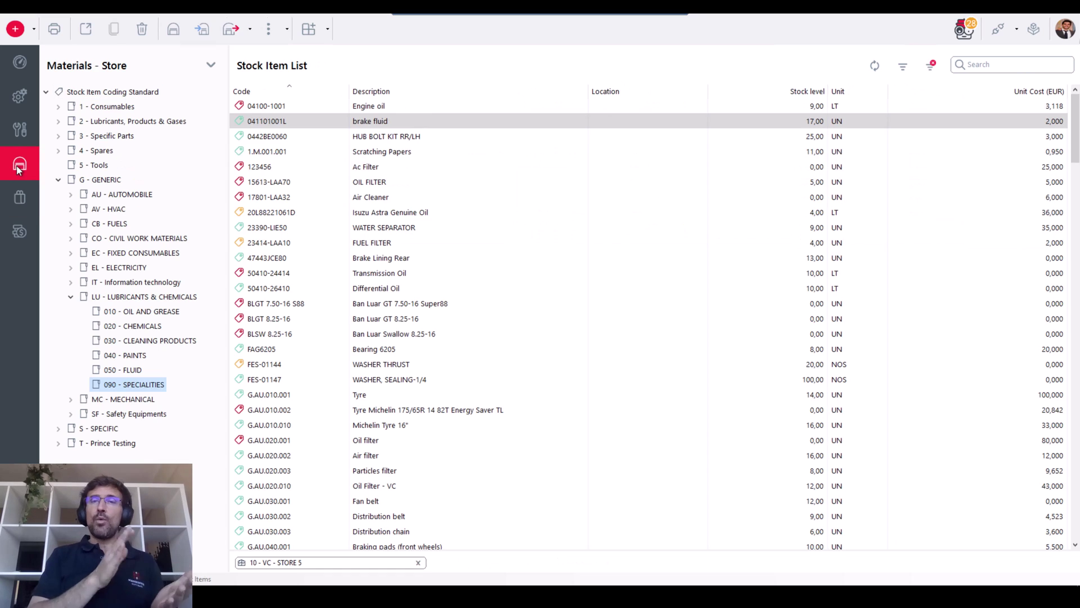
{"action": "left_click", "coordinate": [333, 201]}
{"action": "scroll", "coordinate": [375, 249], "scroll_direction": "down", "scroll_amount": 3}
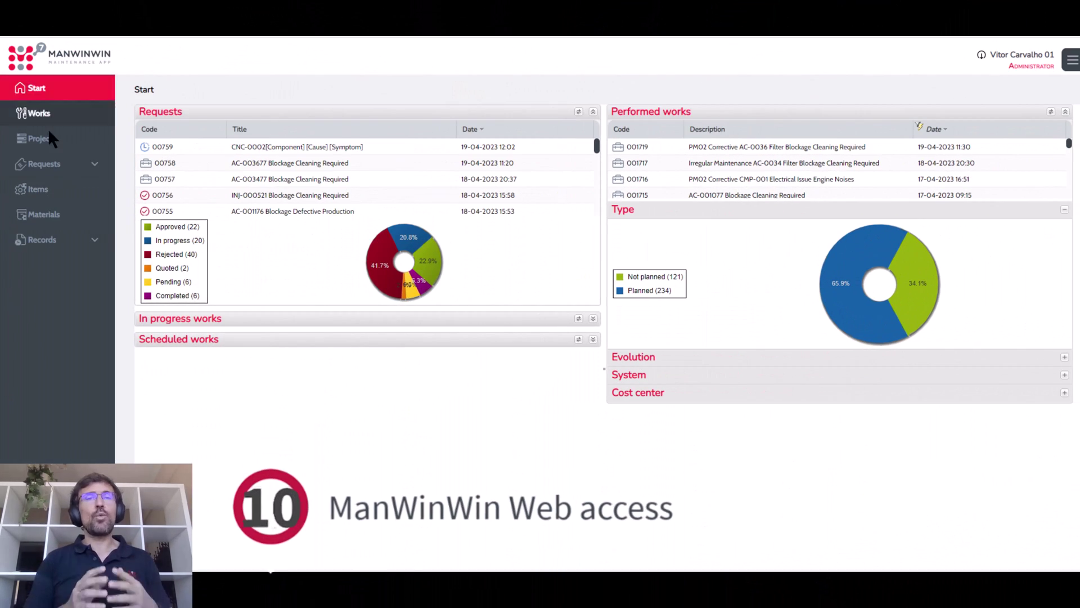
Step: Expand the work order evolution chart and browse the items list, including item 01-HH-03
{"action": "left_click", "coordinate": [1065, 358]}
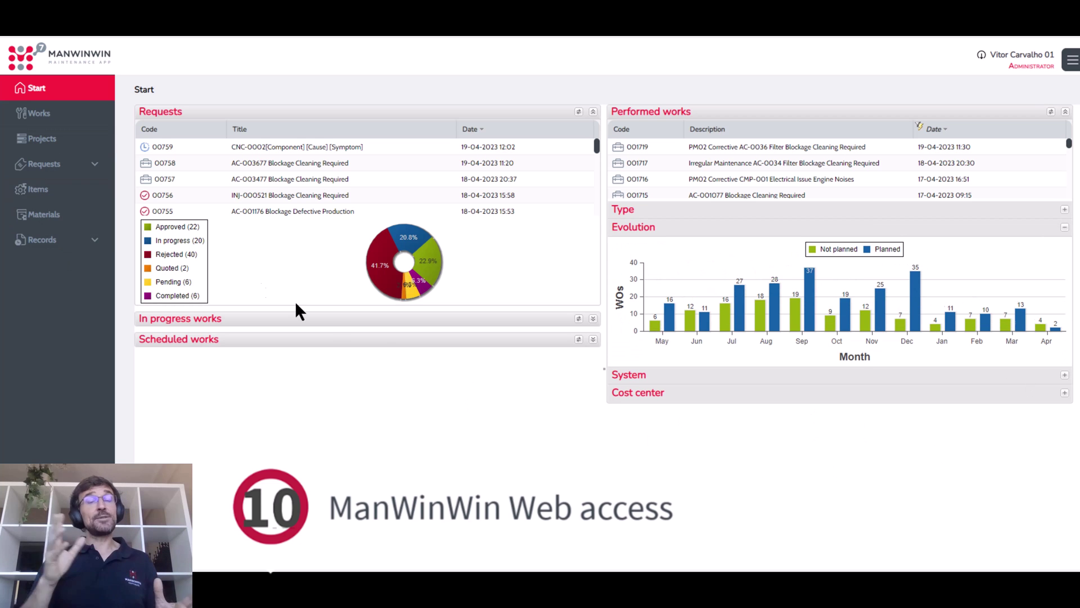
{"action": "left_click", "coordinate": [38, 189]}
{"action": "left_click", "coordinate": [207, 158]}
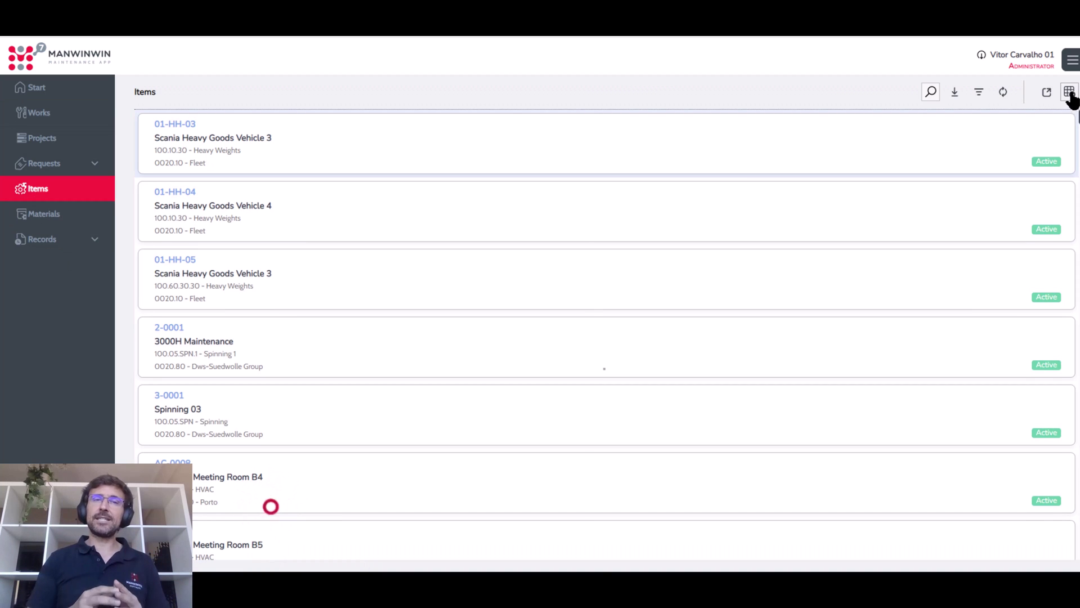
{"action": "scroll", "coordinate": [354, 169], "scroll_direction": "down", "scroll_amount": 9}
{"action": "scroll", "coordinate": [754, 237], "scroll_direction": "down", "scroll_amount": 10}
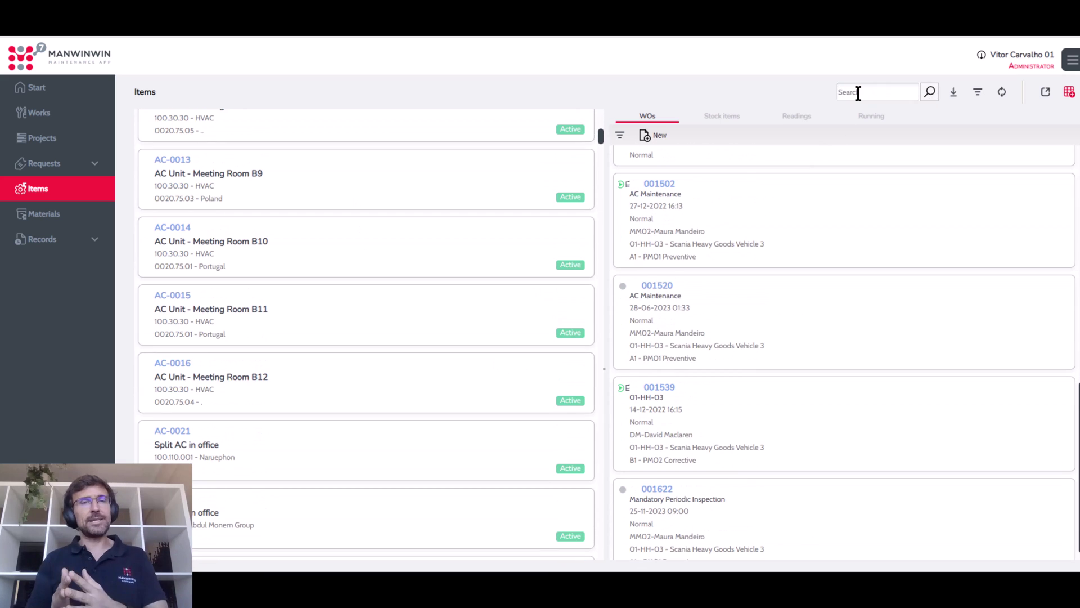
Step: Search for CNC items, view CNC-0012's details, then show the works on the April 2023 calendar
{"action": "key", "text": "Return"}
{"action": "left_click", "coordinate": [184, 367]}
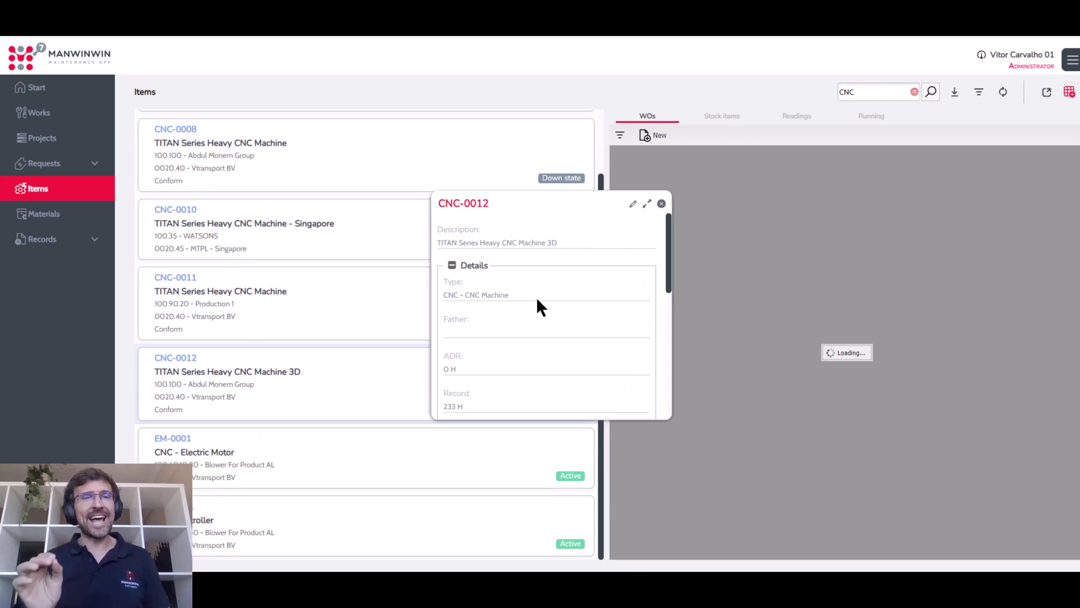
{"action": "scroll", "coordinate": [537, 304], "scroll_direction": "down", "scroll_amount": 2}
{"action": "scroll", "coordinate": [537, 300], "scroll_direction": "down", "scroll_amount": 2}
{"action": "left_click", "coordinate": [467, 225]}
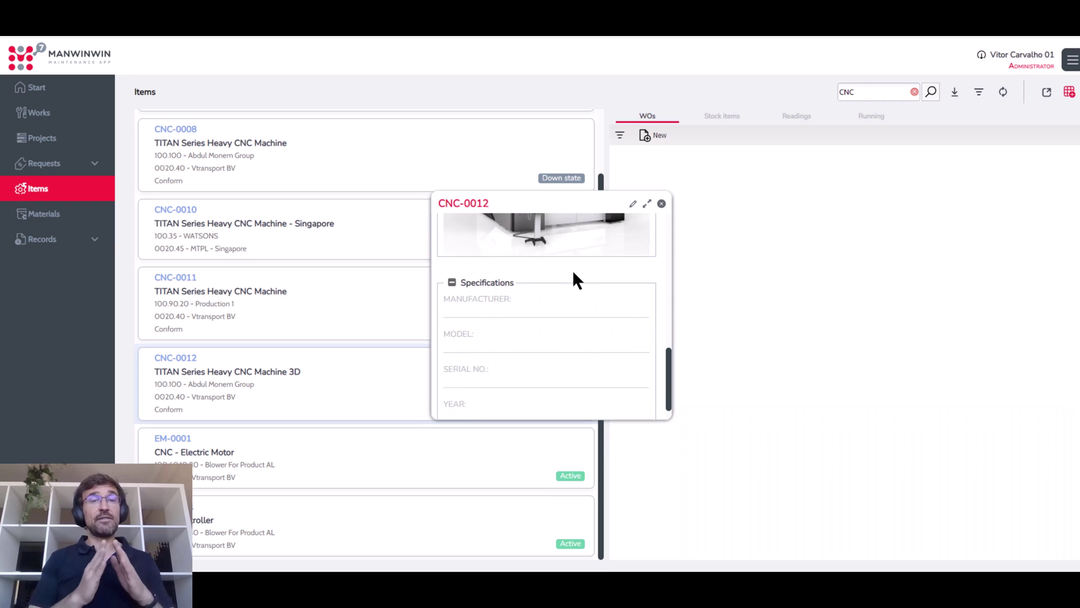
{"action": "left_click", "coordinate": [661, 203]}
{"action": "left_click", "coordinate": [65, 110]}
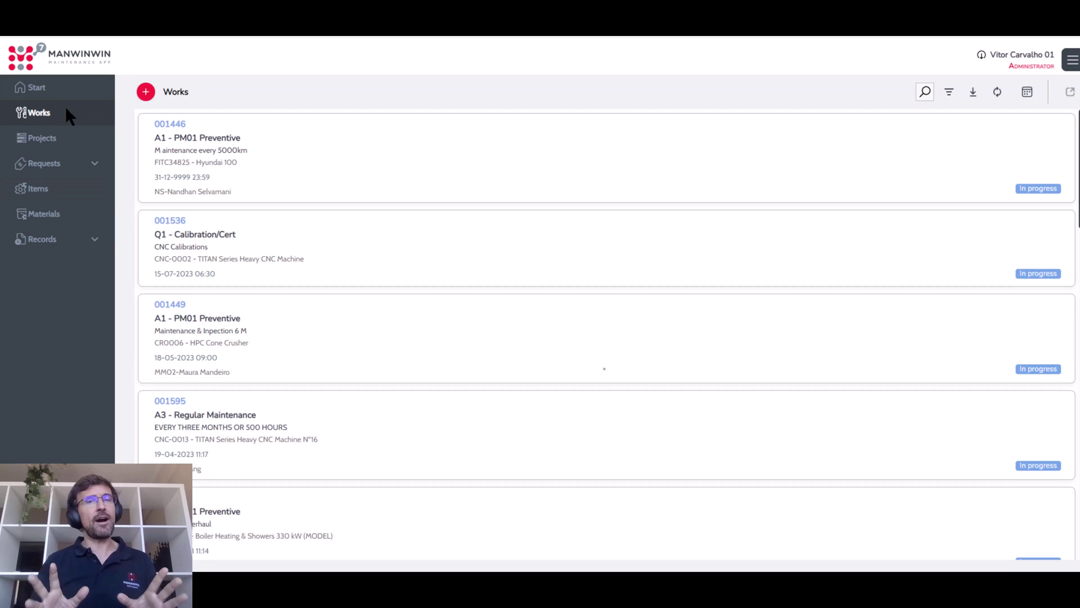
{"action": "left_click", "coordinate": [1027, 92]}
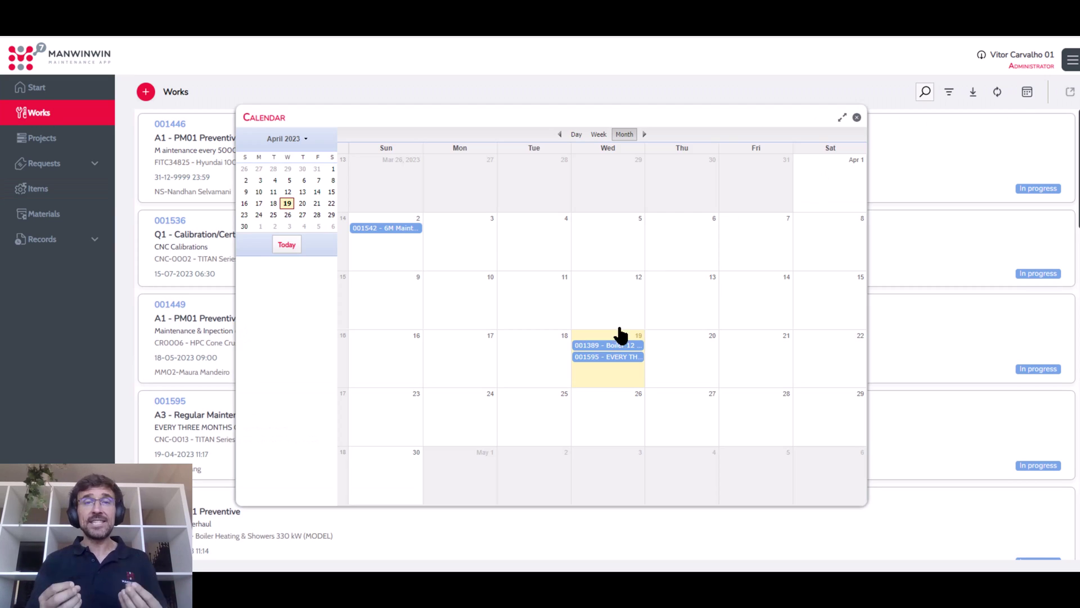
Step: Open work order 001713 and expand its Maintenance Tasks checklist
{"action": "left_click", "coordinate": [602, 360]}
{"action": "scroll", "coordinate": [259, 191], "scroll_direction": "down", "scroll_amount": 10}
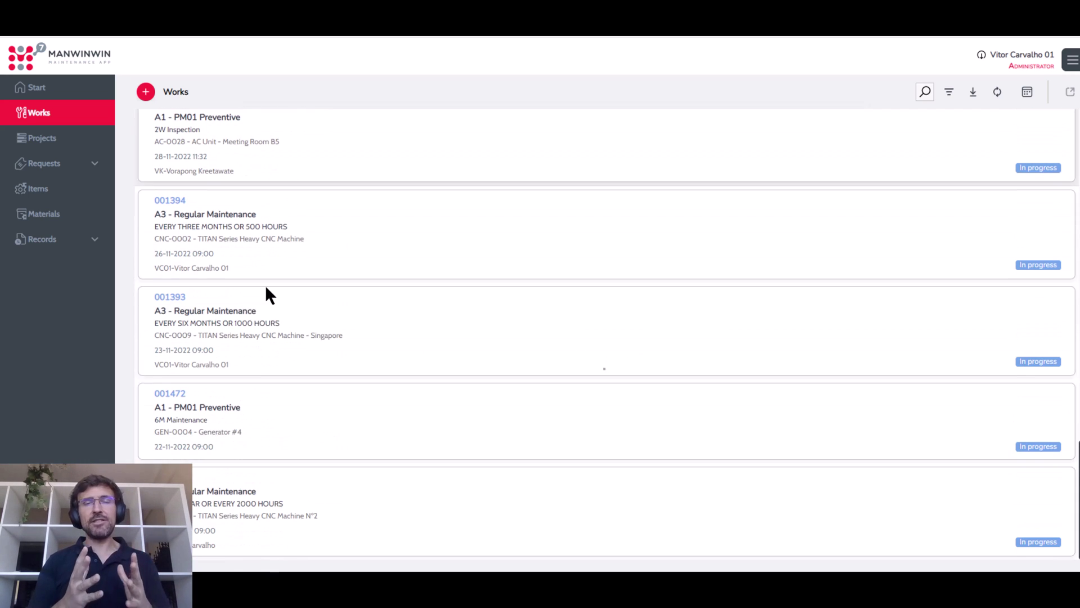
{"action": "left_click", "coordinate": [338, 506]}
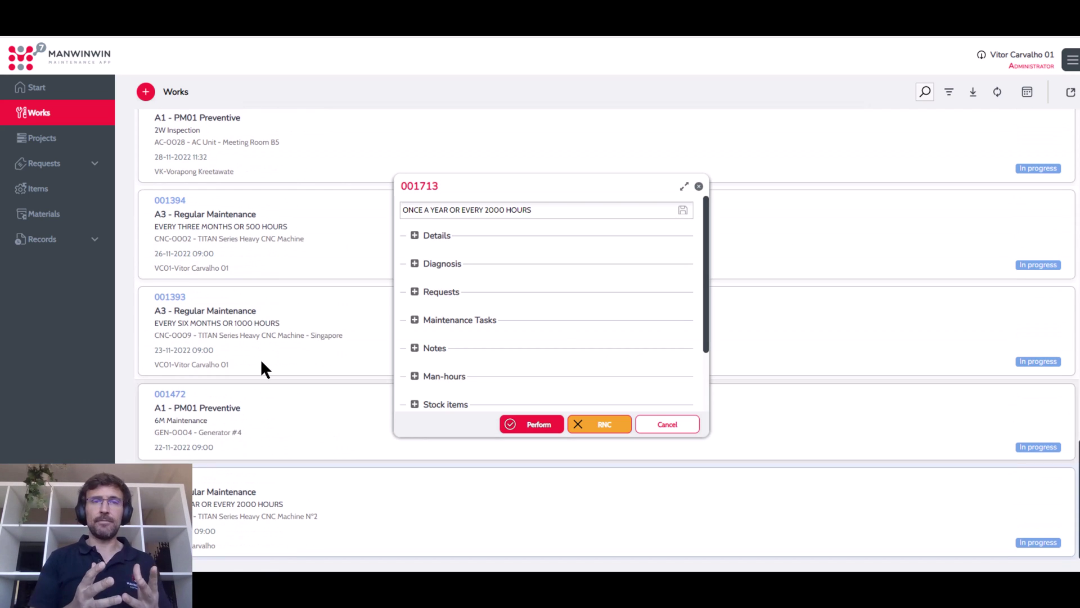
{"action": "left_click", "coordinate": [414, 319]}
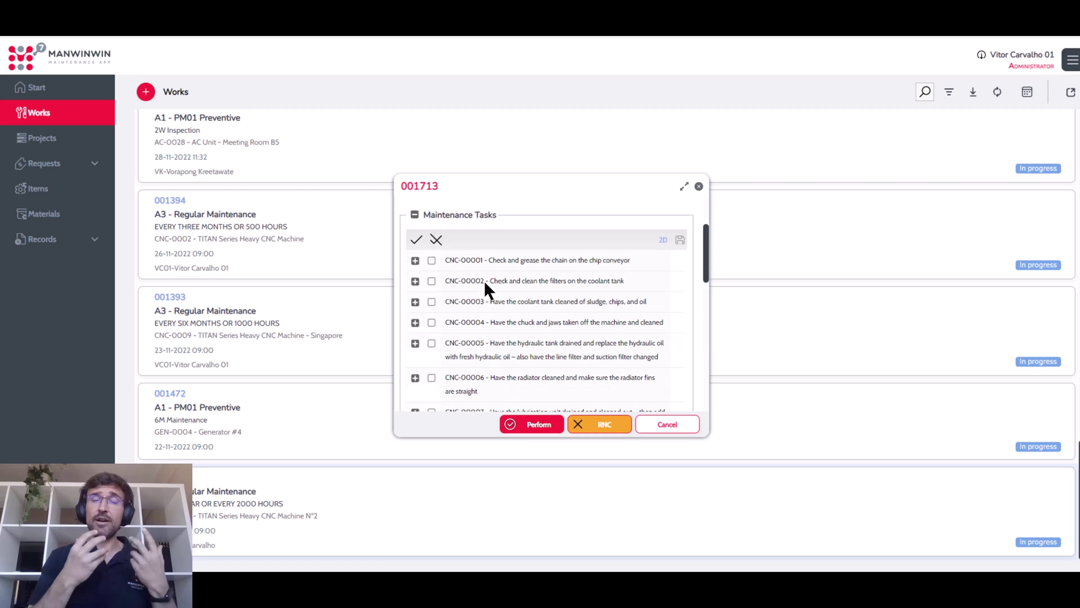
{"action": "left_click", "coordinate": [660, 231]}
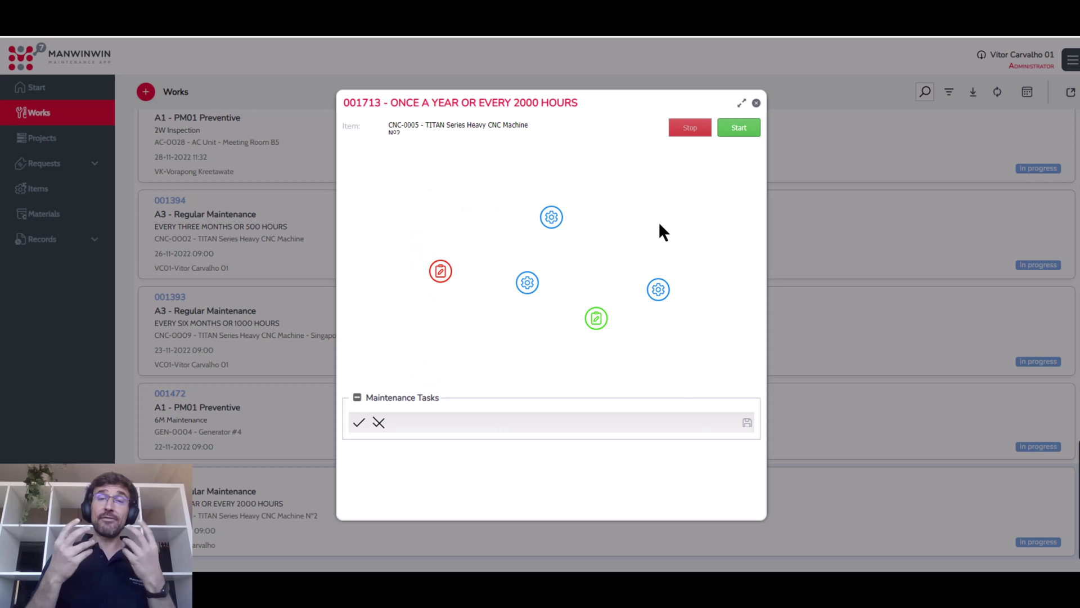
{"action": "left_click", "coordinate": [551, 219]}
{"action": "left_click", "coordinate": [516, 279]}
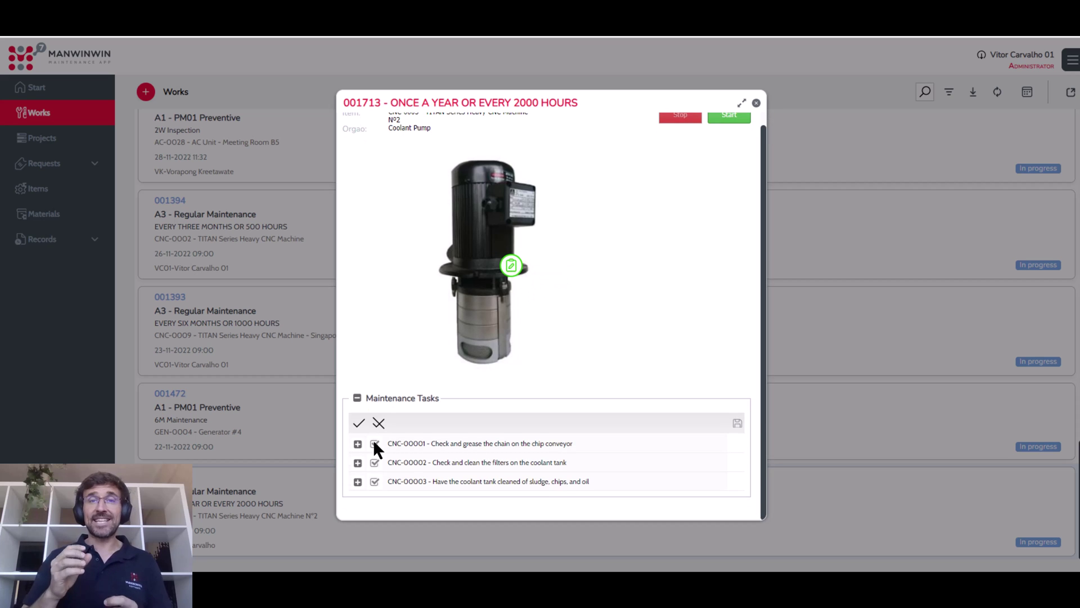
{"action": "left_click", "coordinate": [728, 117]}
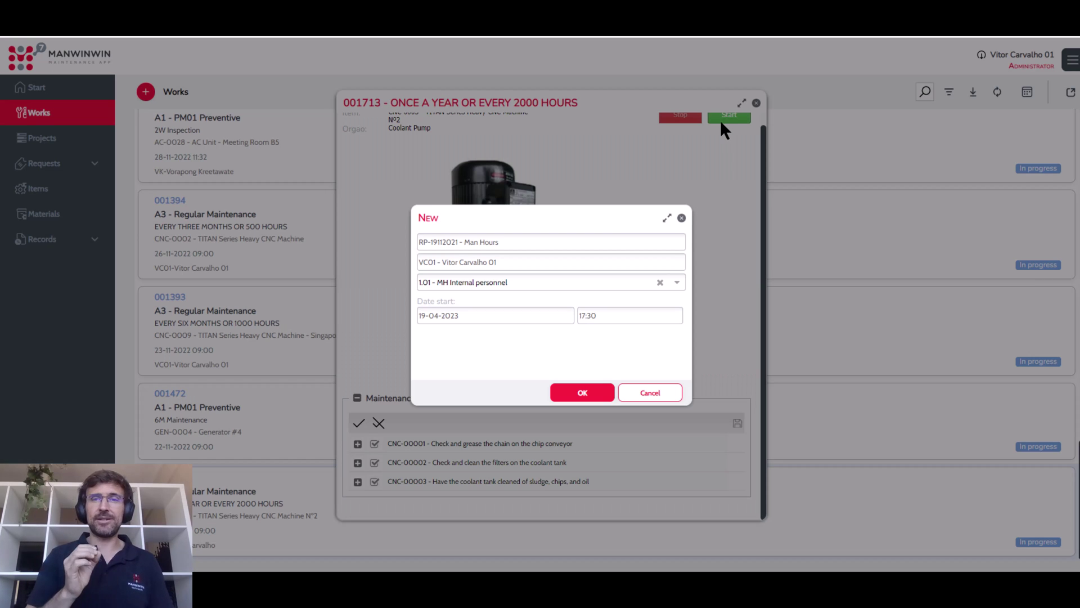
{"action": "key", "text": "Return"}
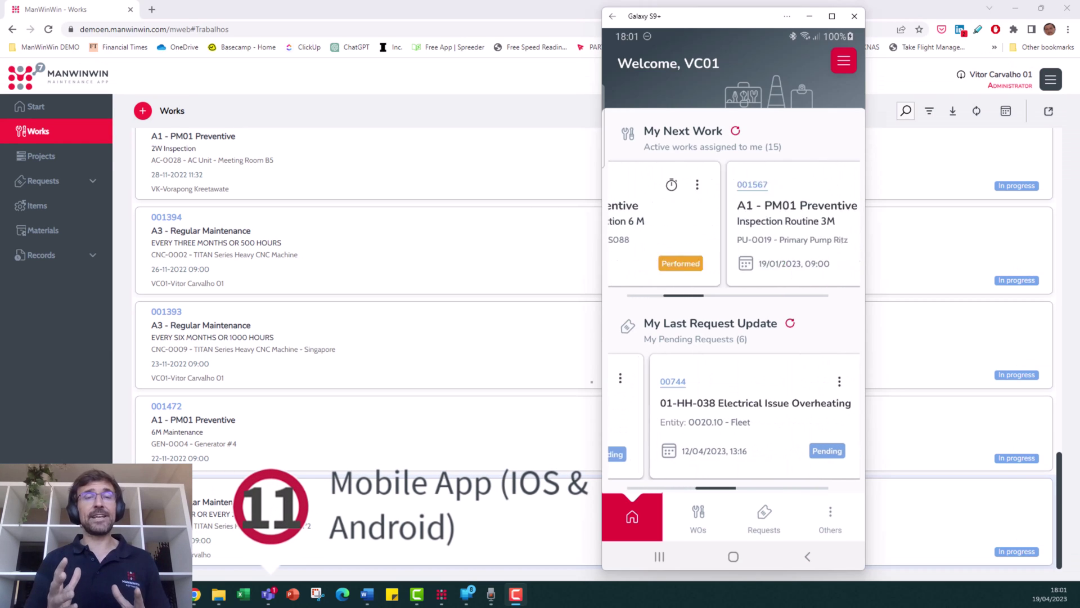
Step: Search the mobile app's Items list for CNC
{"action": "left_click", "coordinate": [830, 516]}
{"action": "left_click", "coordinate": [647, 383]}
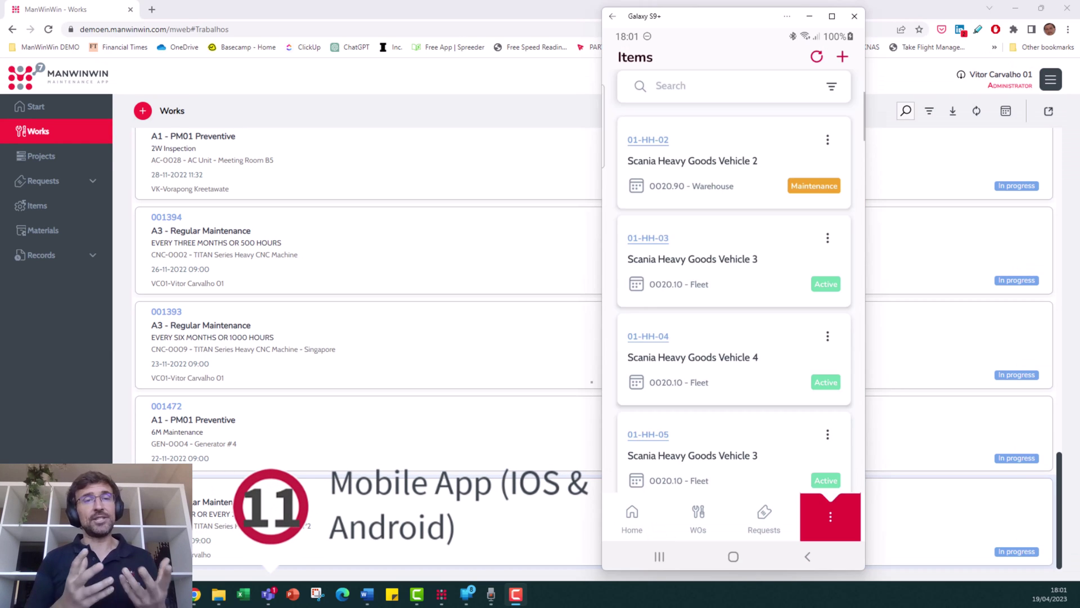
{"action": "scroll", "coordinate": [734, 310], "scroll_direction": "down", "scroll_amount": 10}
{"action": "scroll", "coordinate": [734, 310], "scroll_direction": "up", "scroll_amount": 8}
{"action": "left_click", "coordinate": [671, 85]}
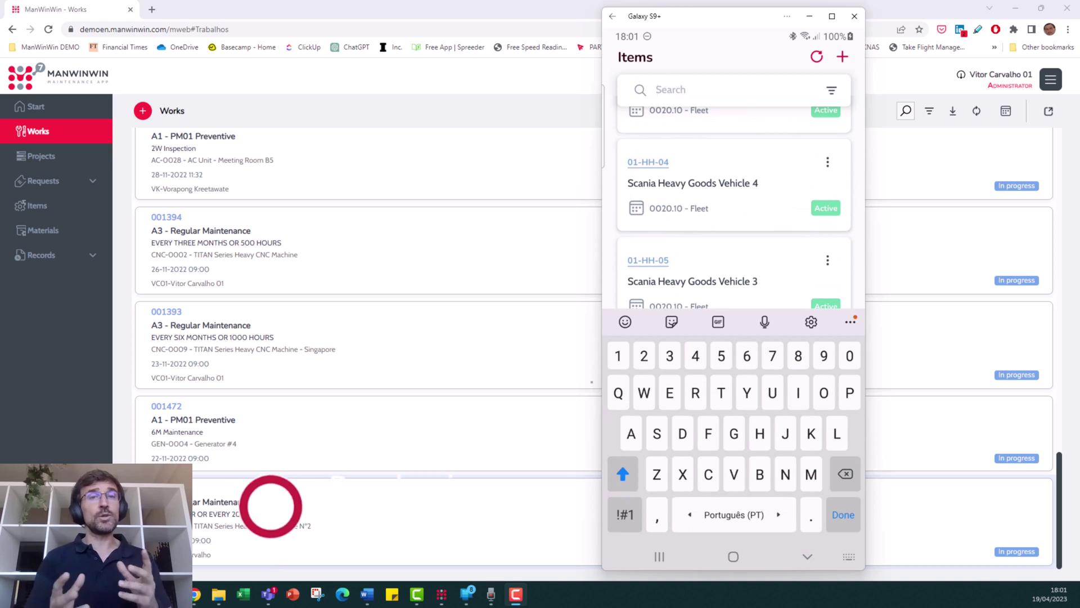
{"action": "type", "text": "CNC"}
{"action": "key", "text": "Return"}
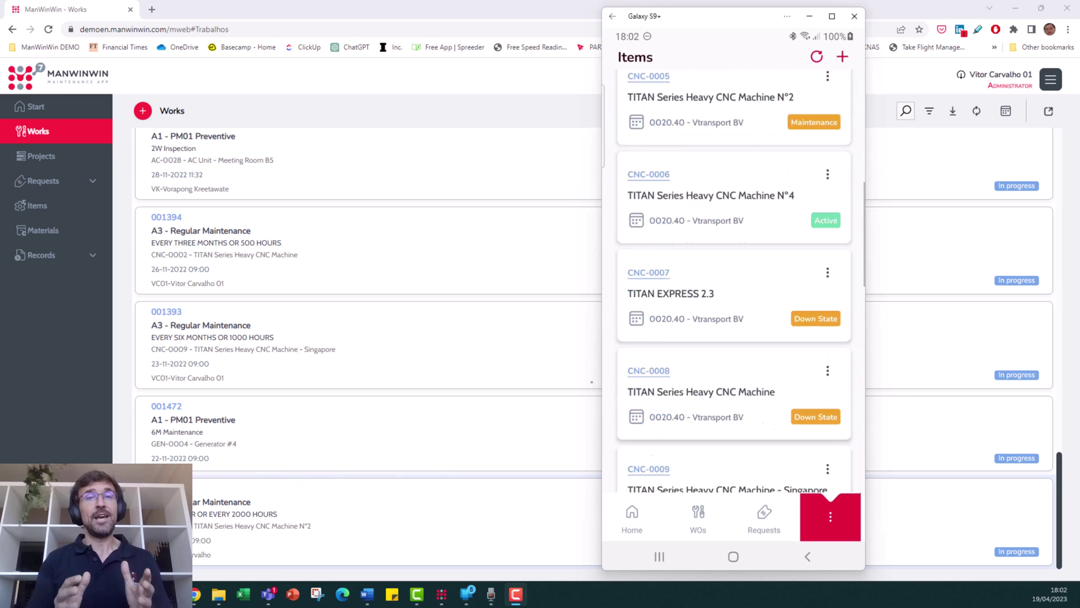
Step: Open machine CNC-0012 and view its picture and specifications
{"action": "scroll", "coordinate": [733, 281], "scroll_direction": "down", "scroll_amount": 5}
{"action": "left_click", "coordinate": [709, 295]}
{"action": "left_click", "coordinate": [832, 246]}
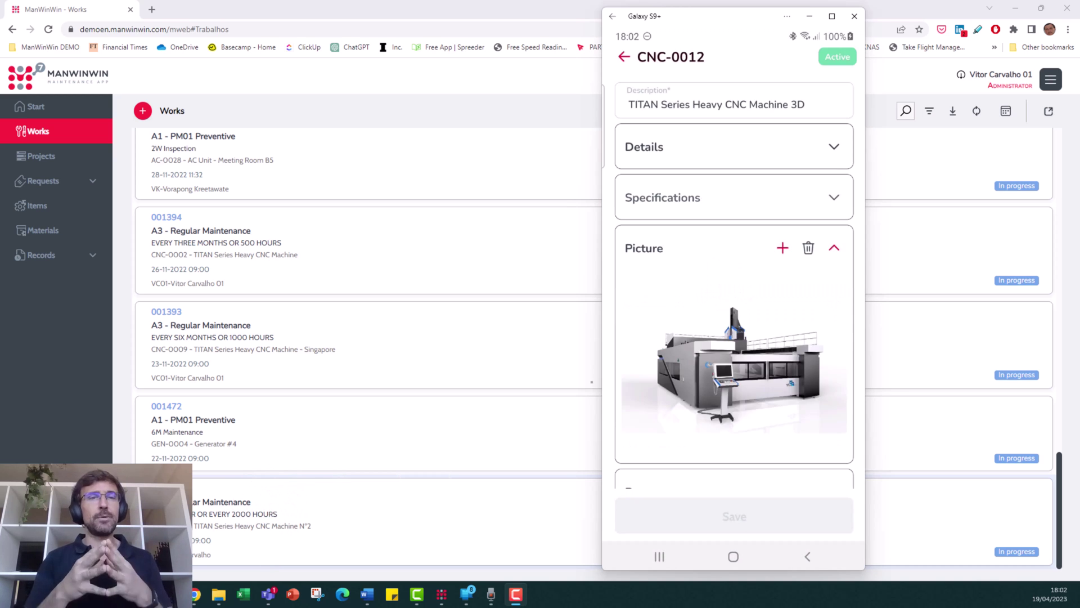
{"action": "left_click", "coordinate": [832, 196]}
{"action": "left_click", "coordinate": [622, 52]}
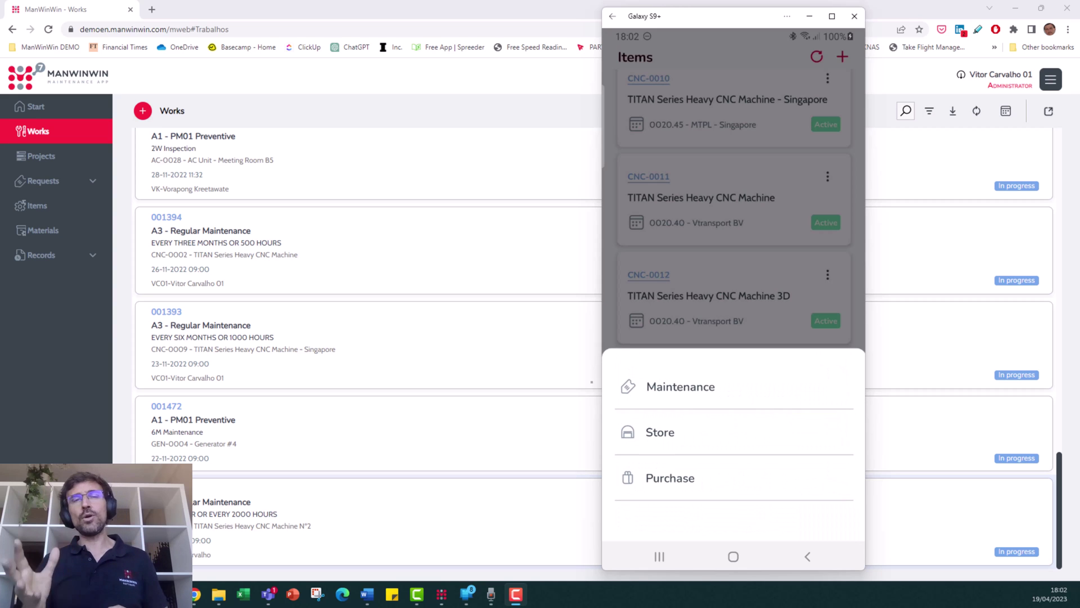
Step: Open work order 001714 from the item's work orders list
{"action": "left_click", "coordinate": [734, 225]}
{"action": "left_click", "coordinate": [699, 516]}
{"action": "scroll", "coordinate": [733, 282], "scroll_direction": "down", "scroll_amount": 5}
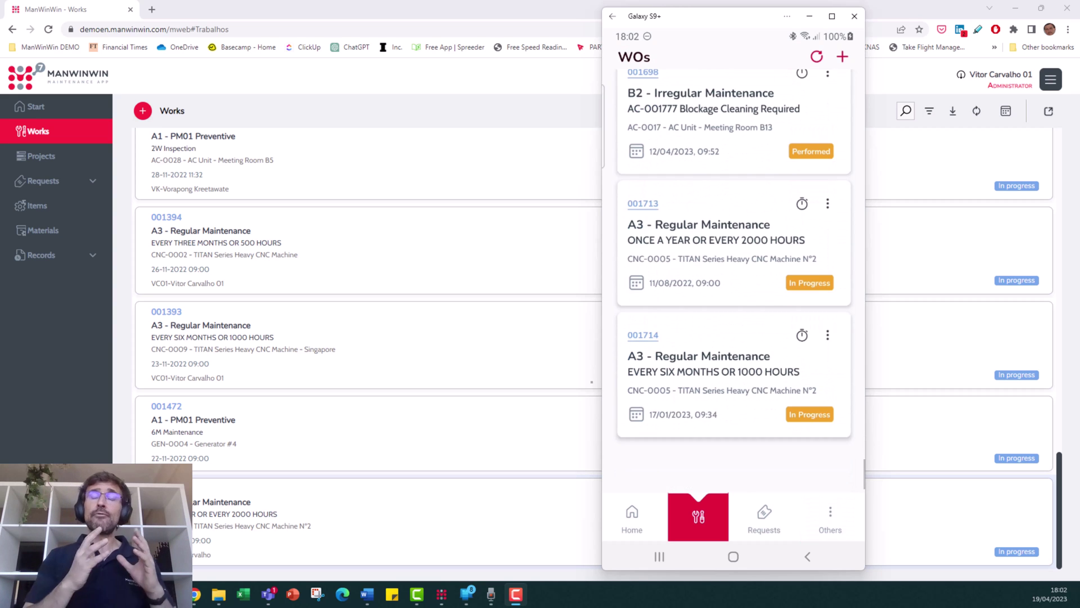
{"action": "left_click", "coordinate": [709, 383]}
Step: Tick the coolant tank task, save, sign 001714 off as performed, then scan a Smart Tag
{"action": "scroll", "coordinate": [734, 259], "scroll_direction": "down", "scroll_amount": 4}
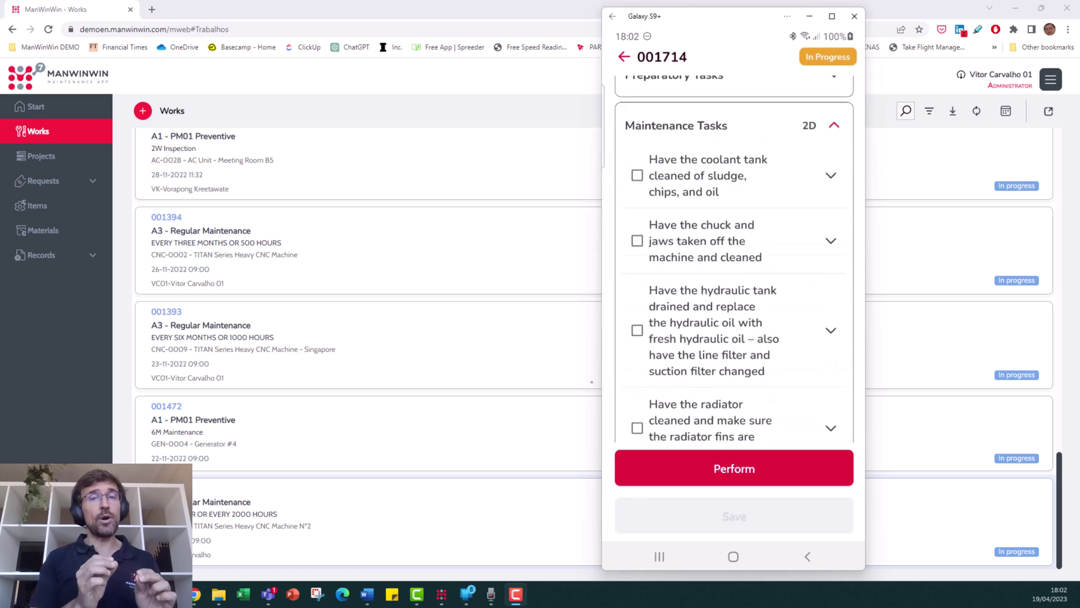
{"action": "left_click", "coordinate": [636, 117]}
{"action": "left_click", "coordinate": [734, 516]}
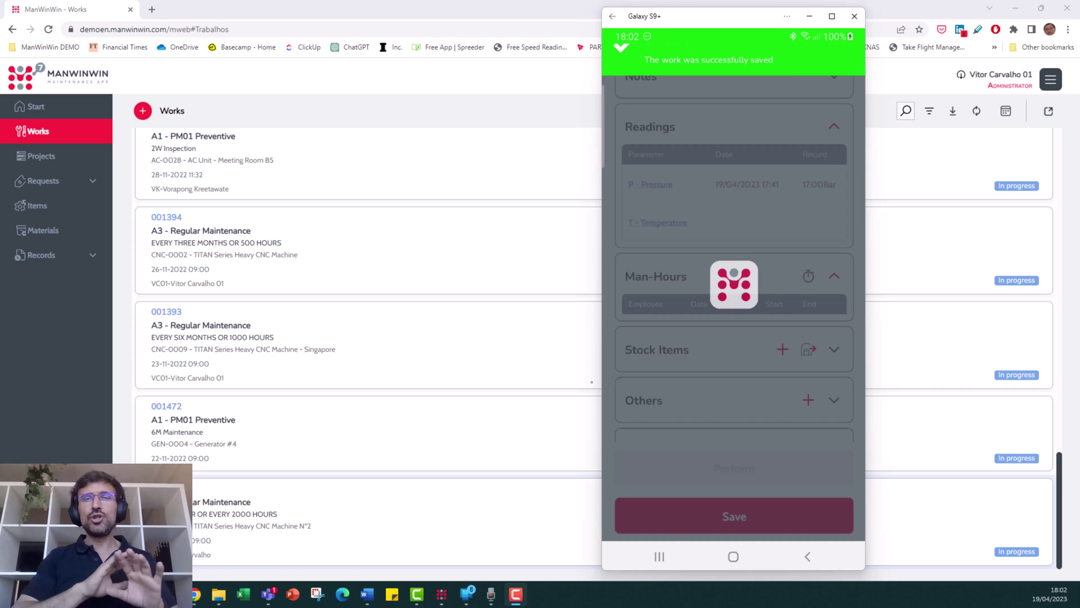
{"action": "left_click", "coordinate": [734, 469]}
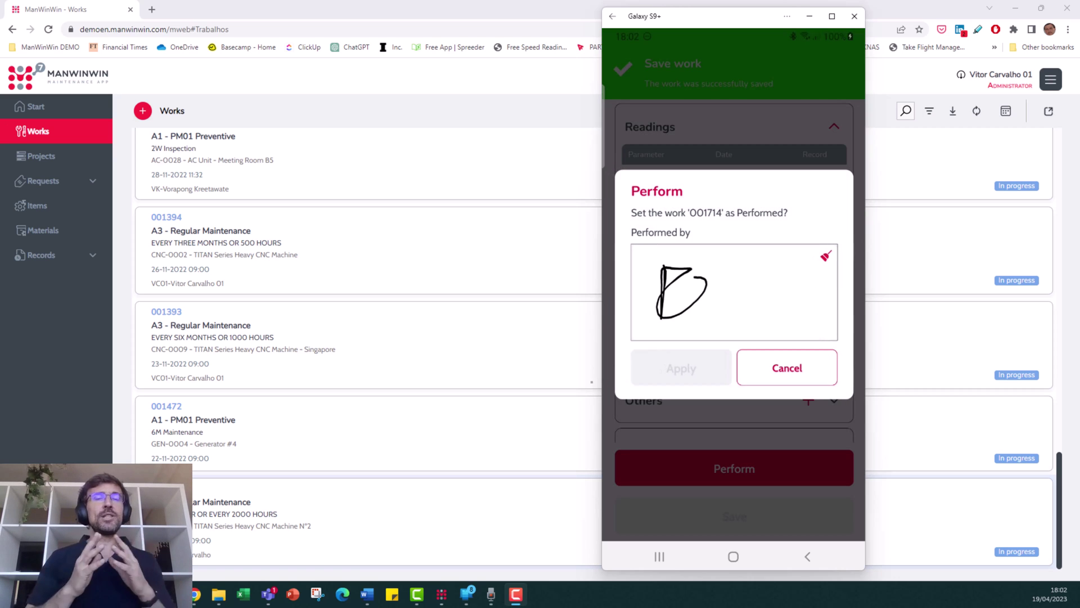
{"action": "left_click_drag", "start_coordinate": [706, 276], "coordinate": [769, 306]}
{"action": "left_click", "coordinate": [682, 368]}
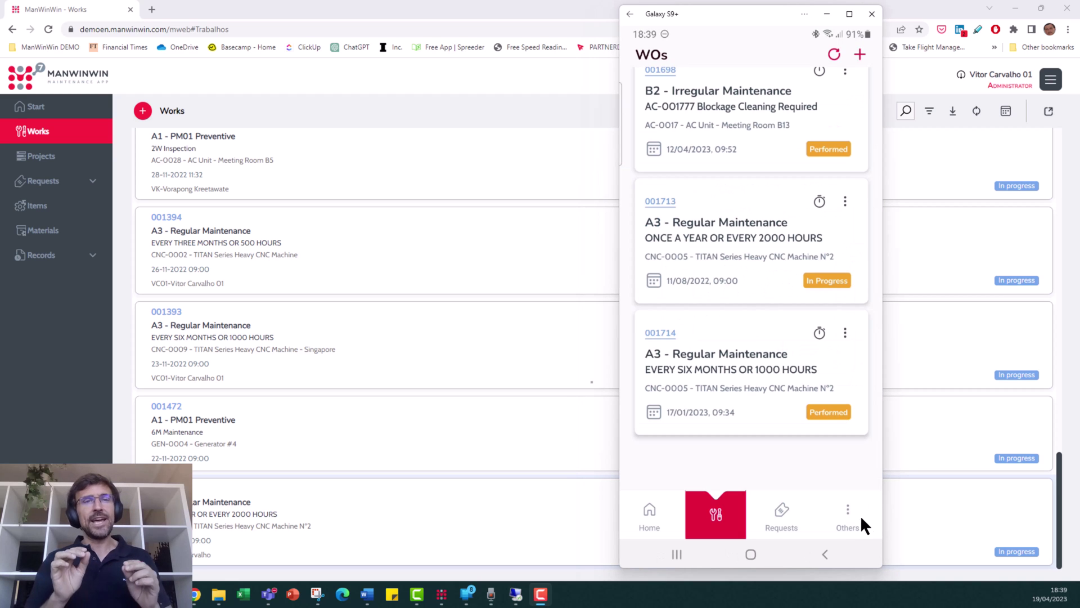
{"action": "left_click", "coordinate": [850, 517]}
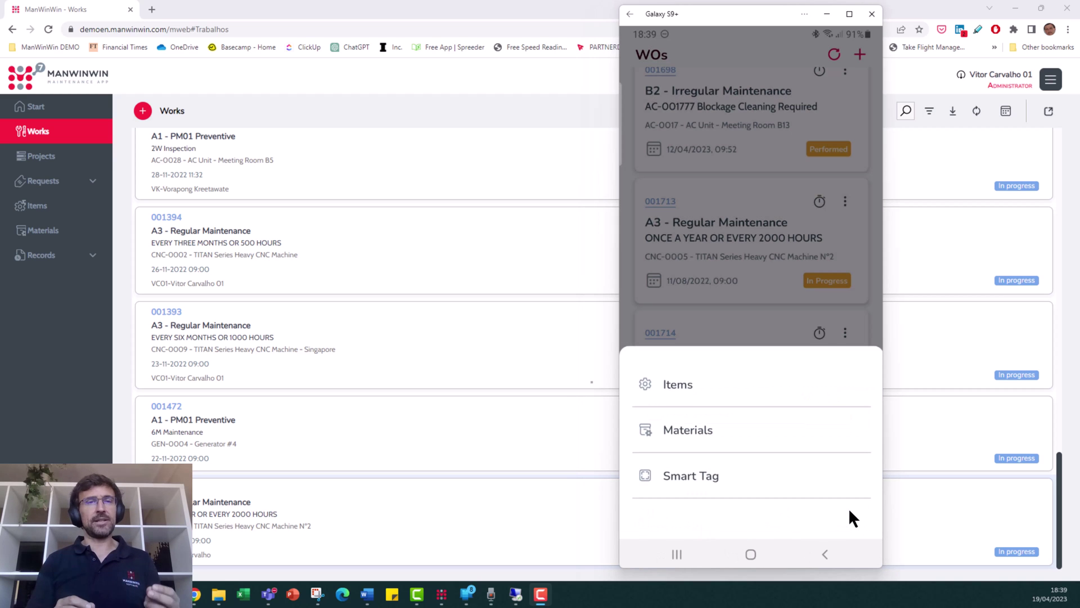
{"action": "left_click", "coordinate": [689, 477]}
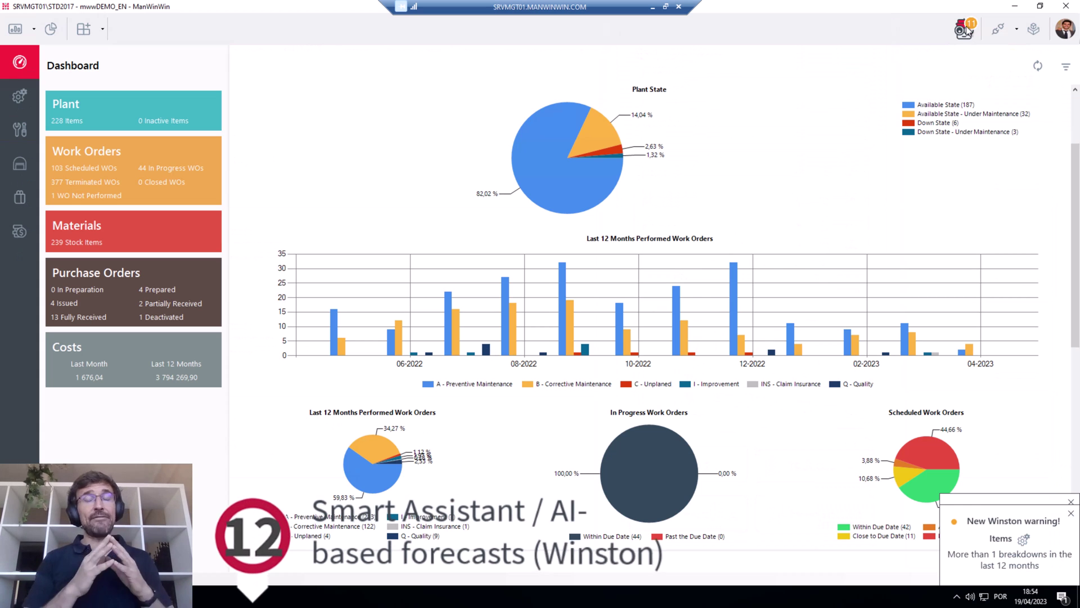
Step: Open Winston and toggle the assistant off and back on
{"action": "left_click", "coordinate": [965, 29]}
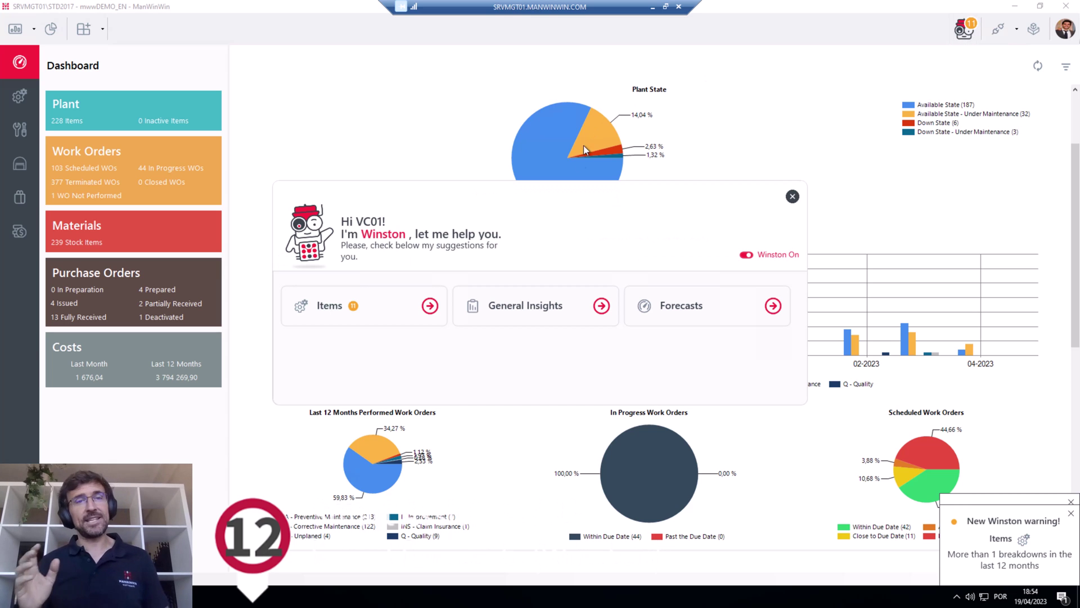
{"action": "left_click", "coordinate": [748, 256]}
{"action": "left_click", "coordinate": [748, 258]}
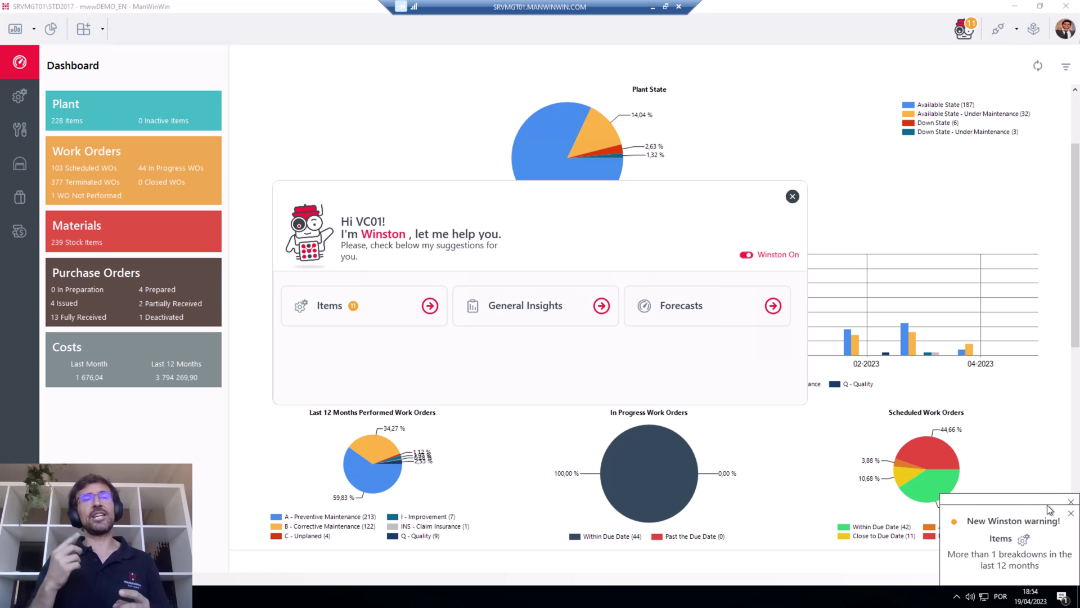
Step: Review Winston's item analyses: unavailable in 48 hours and more than 1 breakdown
{"action": "left_click", "coordinate": [365, 304]}
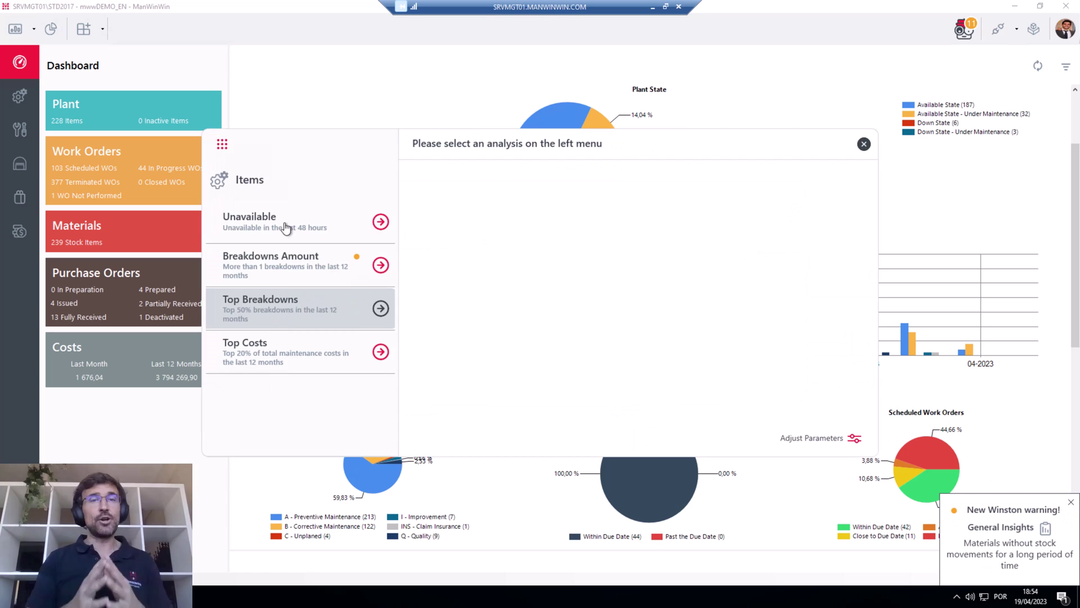
{"action": "left_click", "coordinate": [289, 227]}
{"action": "left_click", "coordinate": [298, 269]}
{"action": "scroll", "coordinate": [559, 259], "scroll_direction": "down", "scroll_amount": 3}
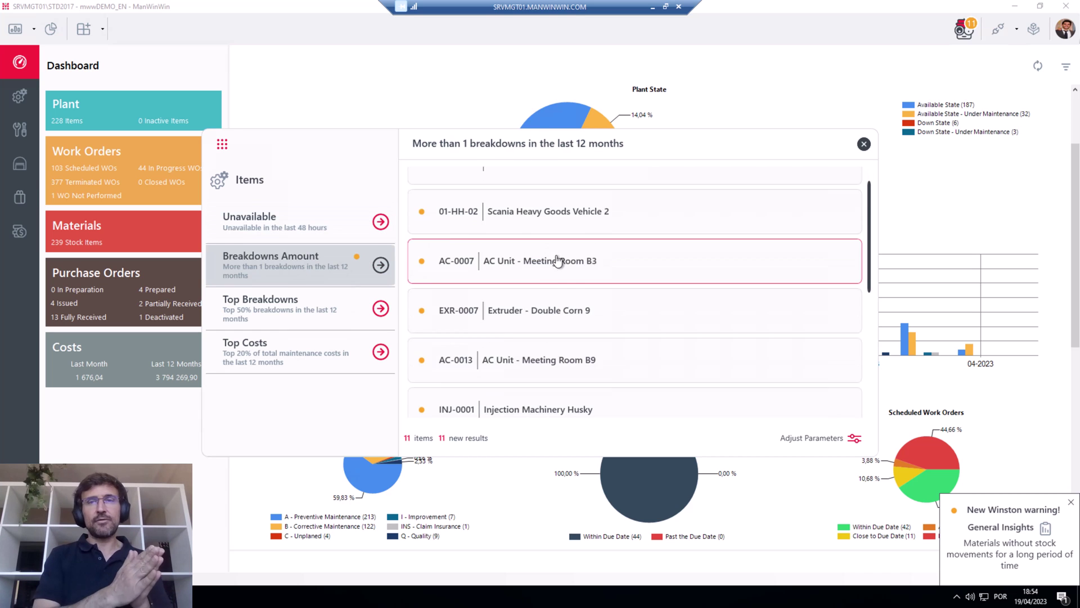
{"action": "left_click", "coordinate": [864, 145]}
Step: Review General Insights: item replacement, material restock, acquisition and materials without stock movements
{"action": "left_click", "coordinate": [532, 313]}
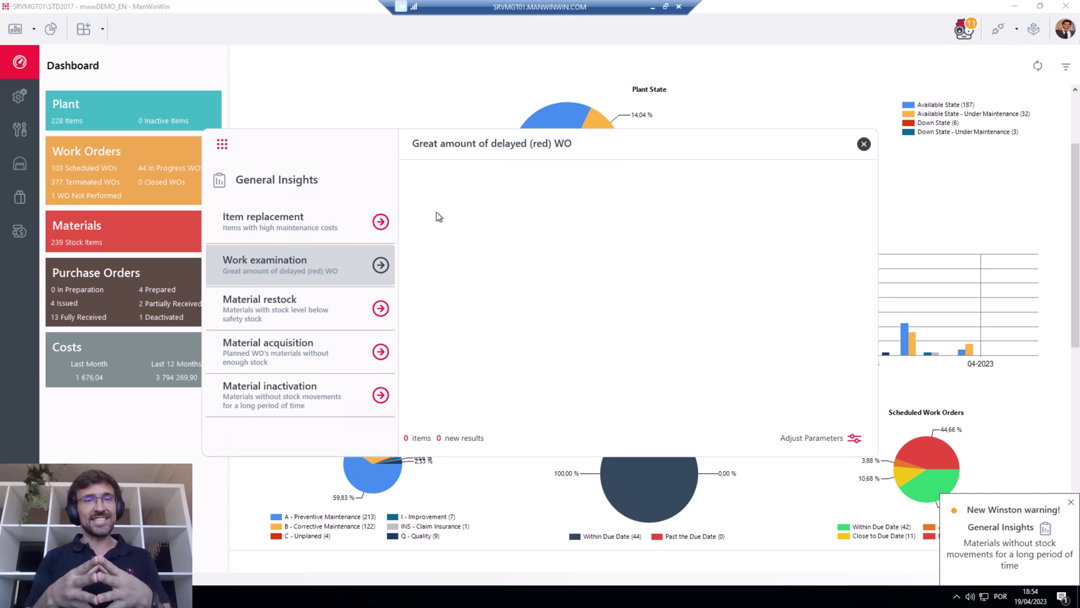
{"action": "left_click", "coordinate": [323, 222]}
{"action": "left_click", "coordinate": [307, 314]}
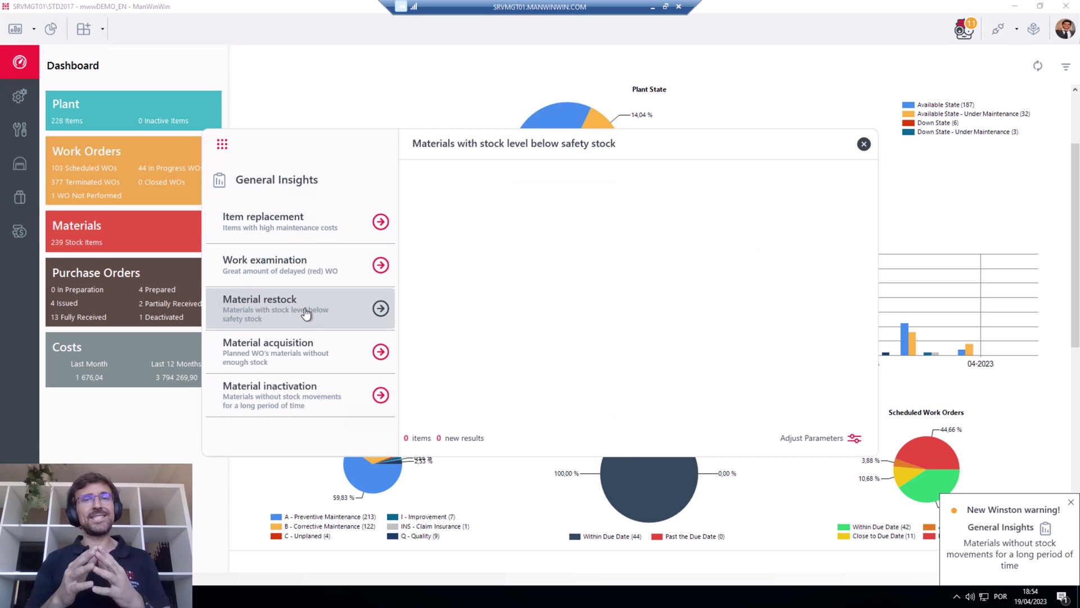
{"action": "left_click", "coordinate": [311, 354]}
{"action": "left_click", "coordinate": [309, 396]}
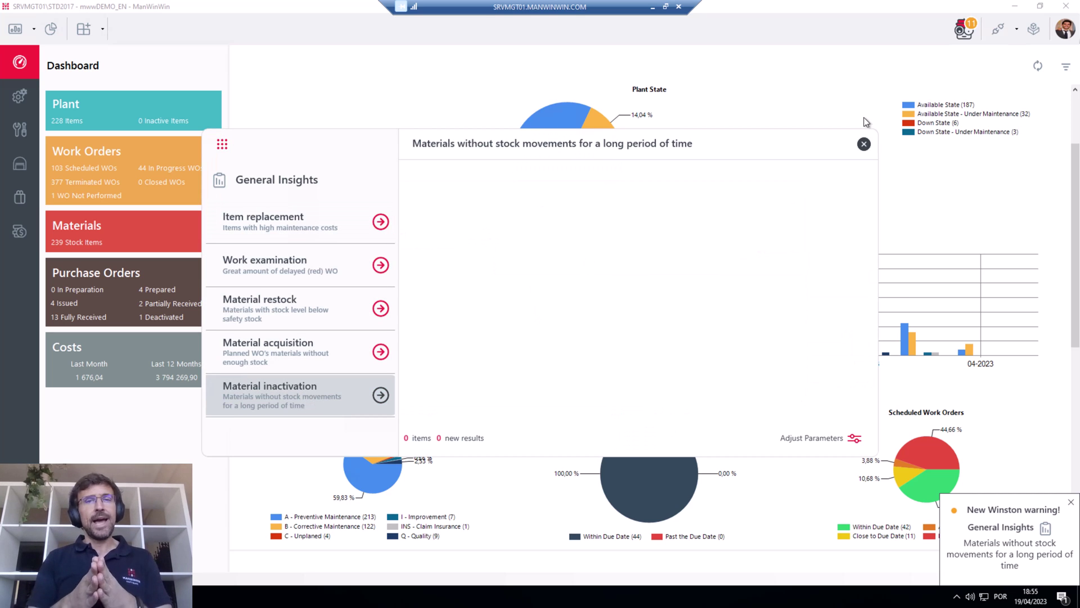
{"action": "left_click", "coordinate": [864, 144]}
Step: Run the 12-month breakdowns forecast grouped by systems
{"action": "left_click", "coordinate": [699, 306]}
{"action": "left_click", "coordinate": [289, 217]}
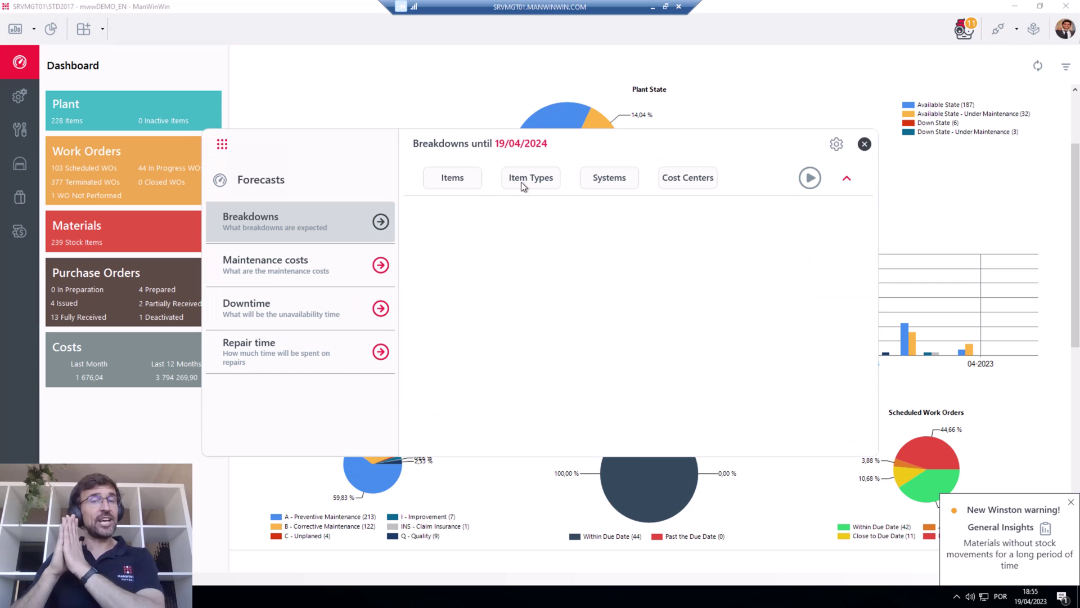
{"action": "left_click", "coordinate": [624, 178]}
{"action": "left_click", "coordinate": [809, 179]}
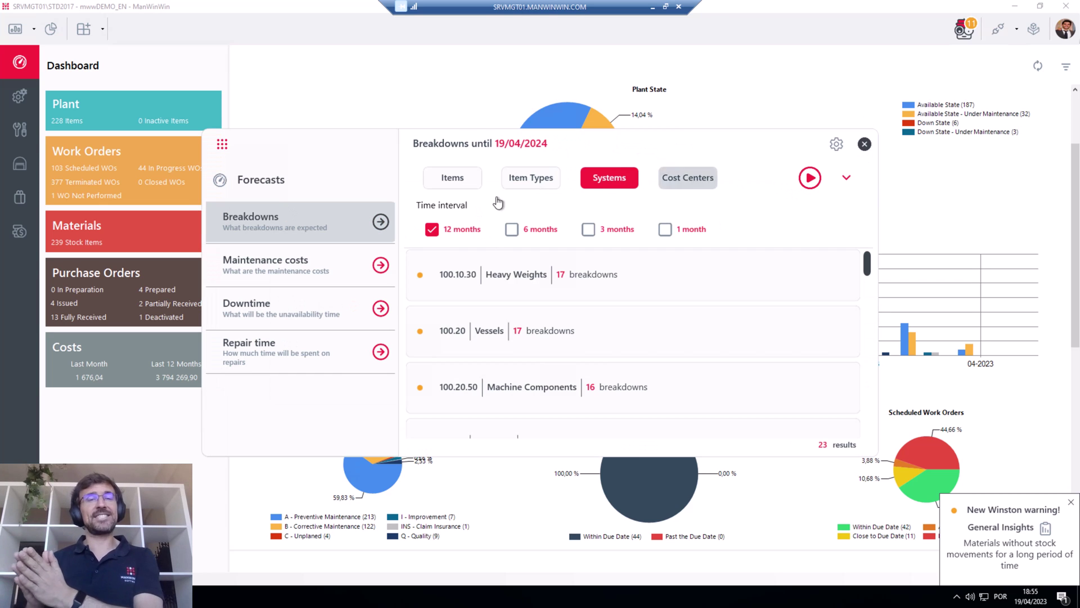
Step: Run the maintenance costs, downtime and repair time forecasts, then dismiss the Winston warning
{"action": "left_click", "coordinate": [301, 269]}
{"action": "left_click", "coordinate": [810, 179]}
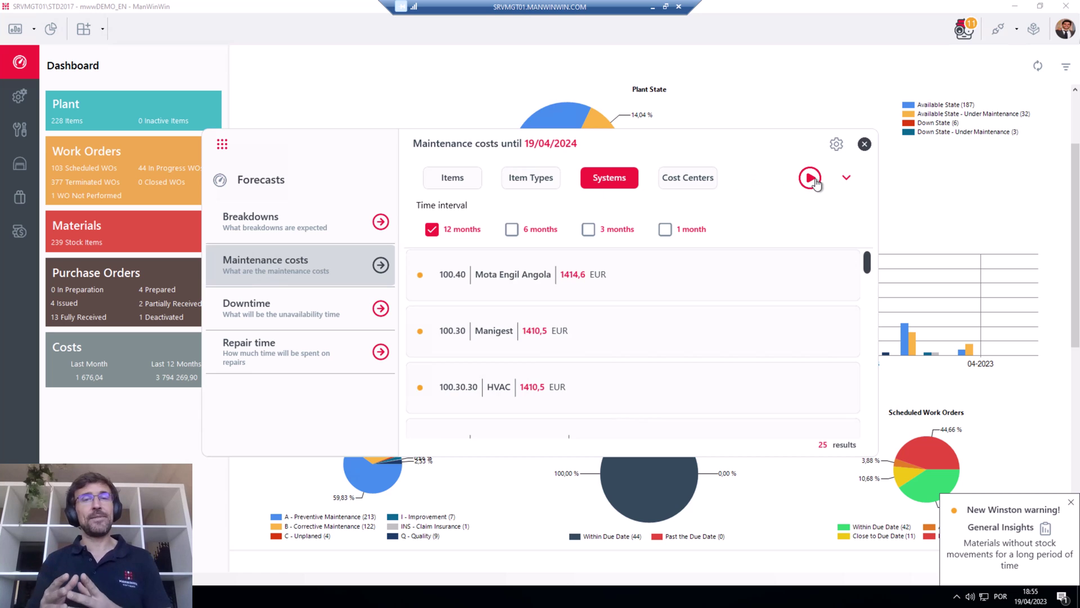
{"action": "left_click", "coordinate": [293, 309]}
{"action": "left_click", "coordinate": [810, 179]}
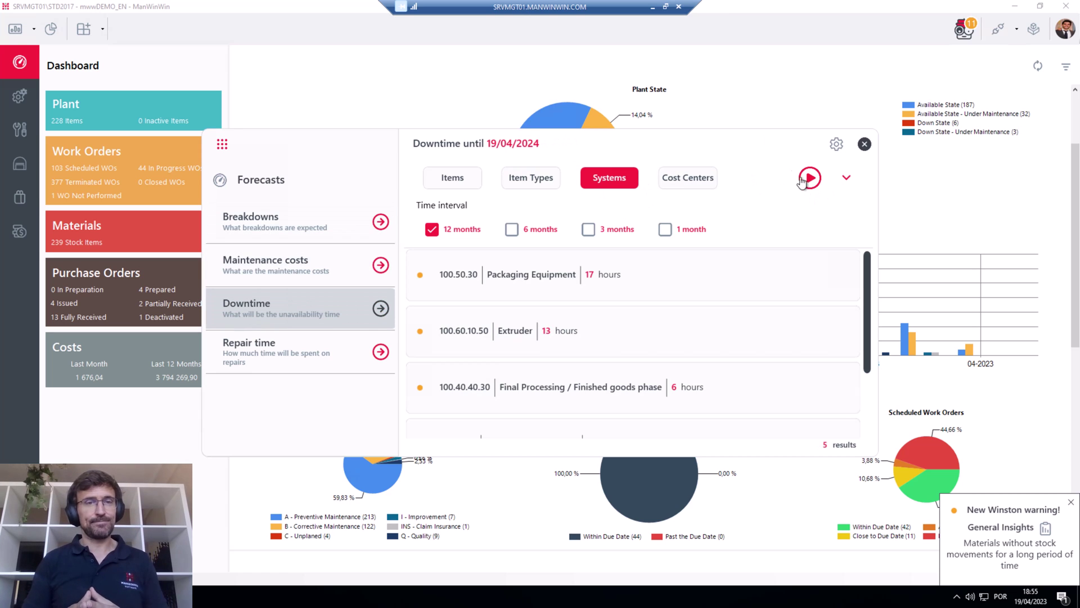
{"action": "left_click", "coordinate": [313, 359]}
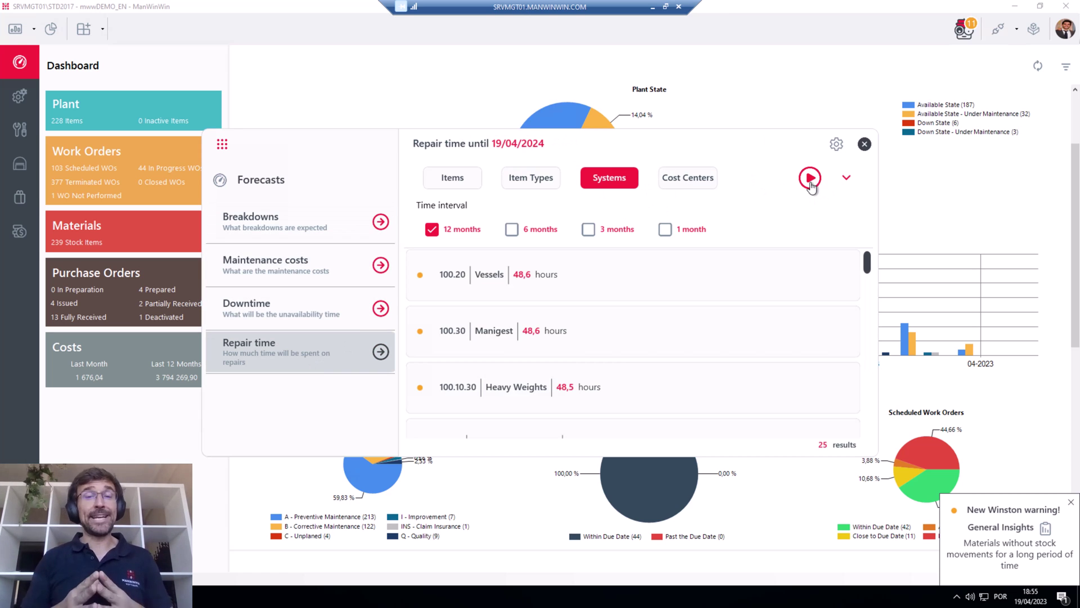
{"action": "scroll", "coordinate": [778, 298], "scroll_direction": "down", "scroll_amount": 5}
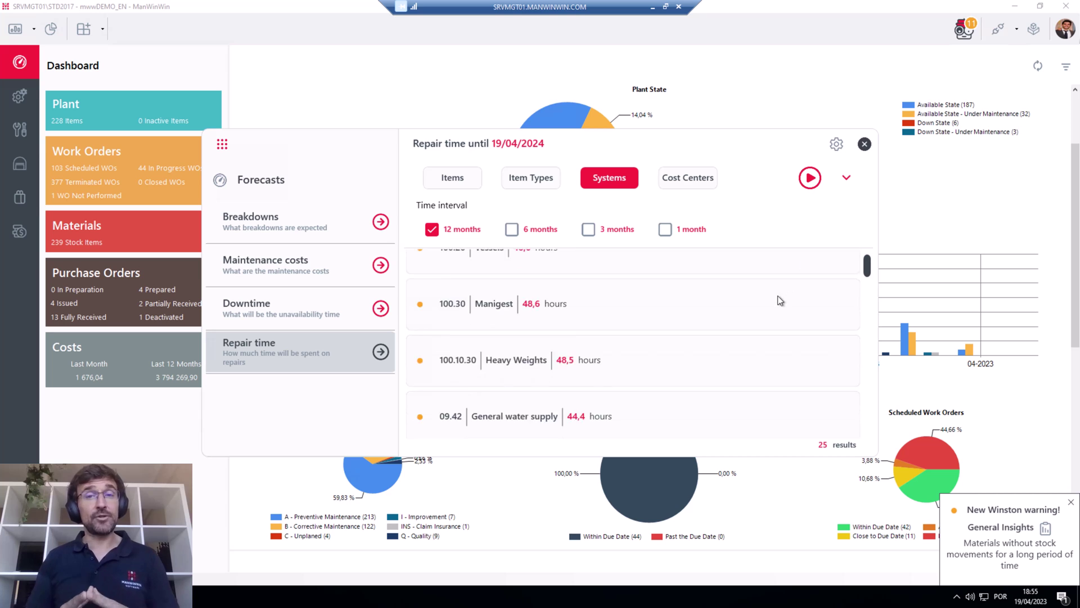
{"action": "left_click", "coordinate": [864, 144]}
{"action": "left_click", "coordinate": [1070, 502]}
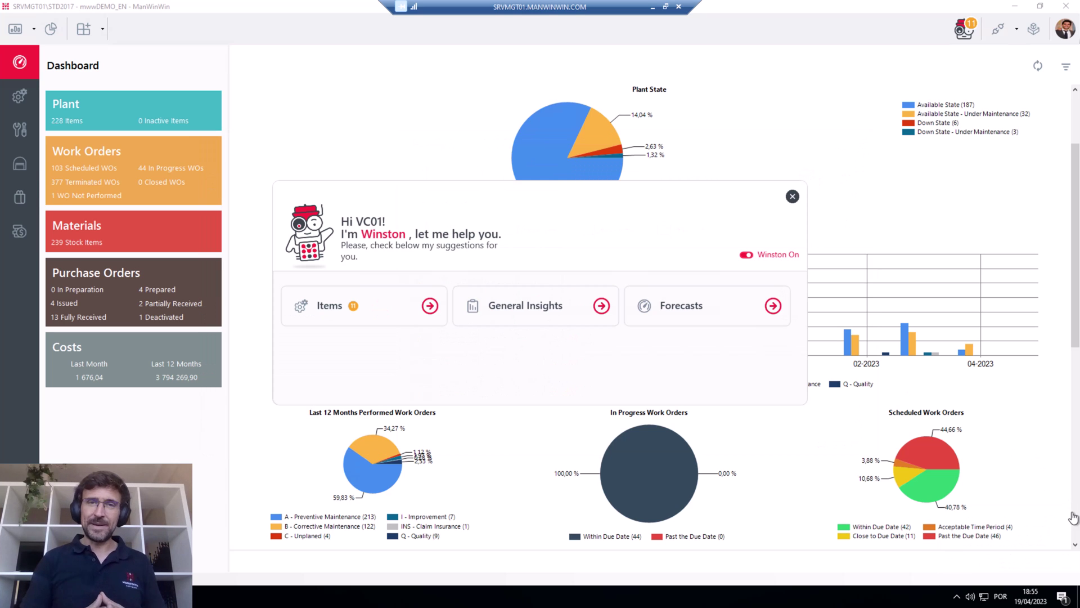